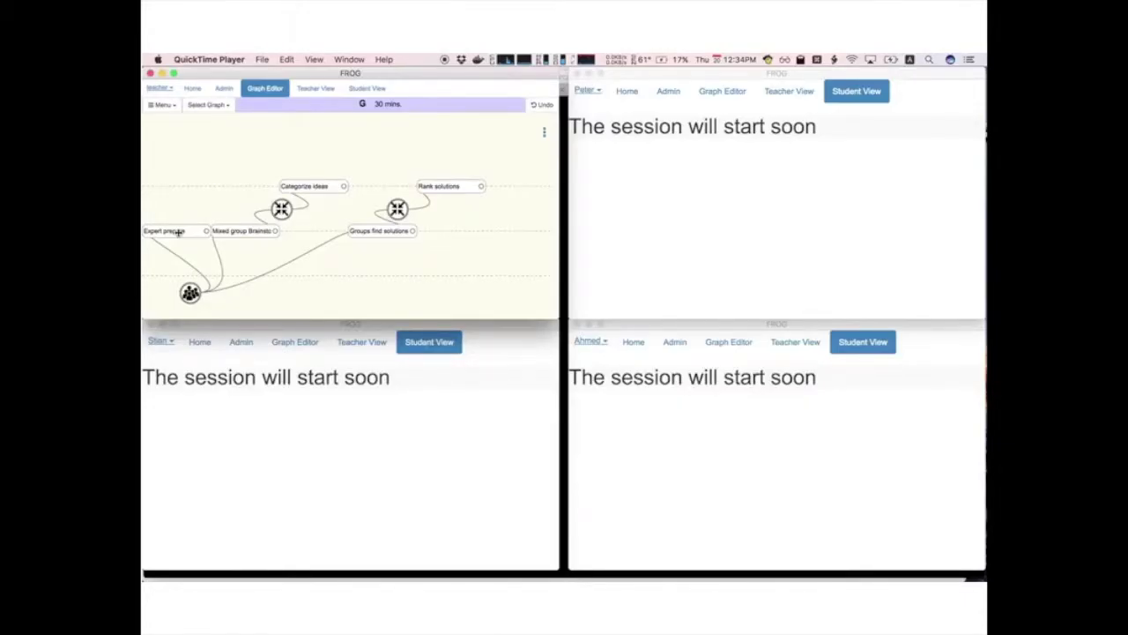
Step: Open the Expert prepare activity in the graph and review its embedded website settings and role-specific URLs
left_click(177, 231)
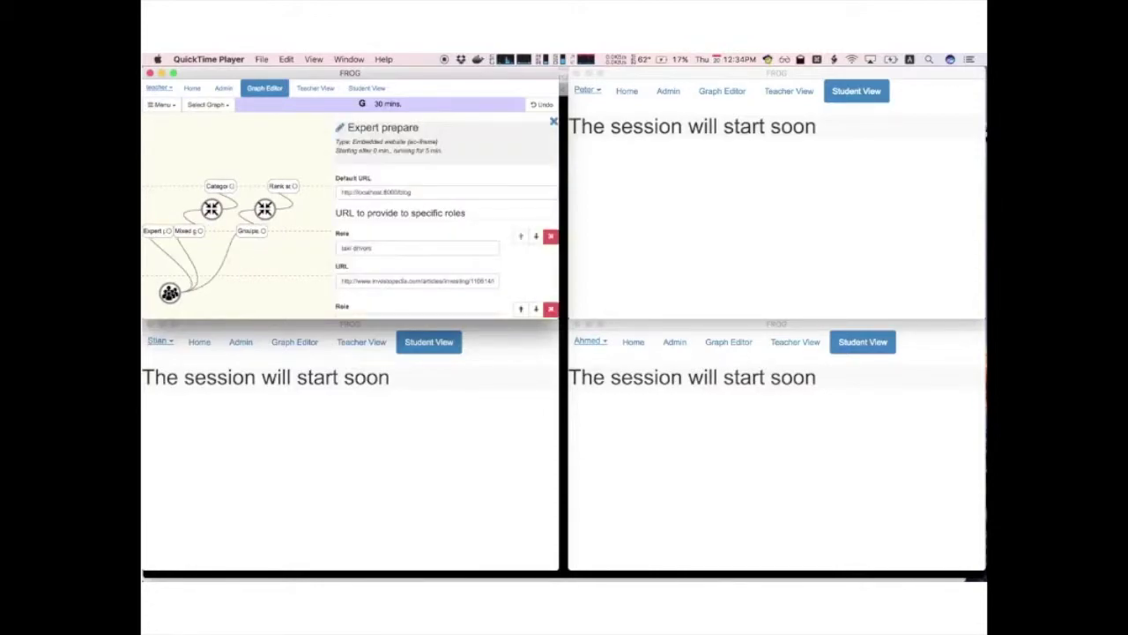
scroll(408, 187, "down", 1)
scroll(408, 188, "down", 4)
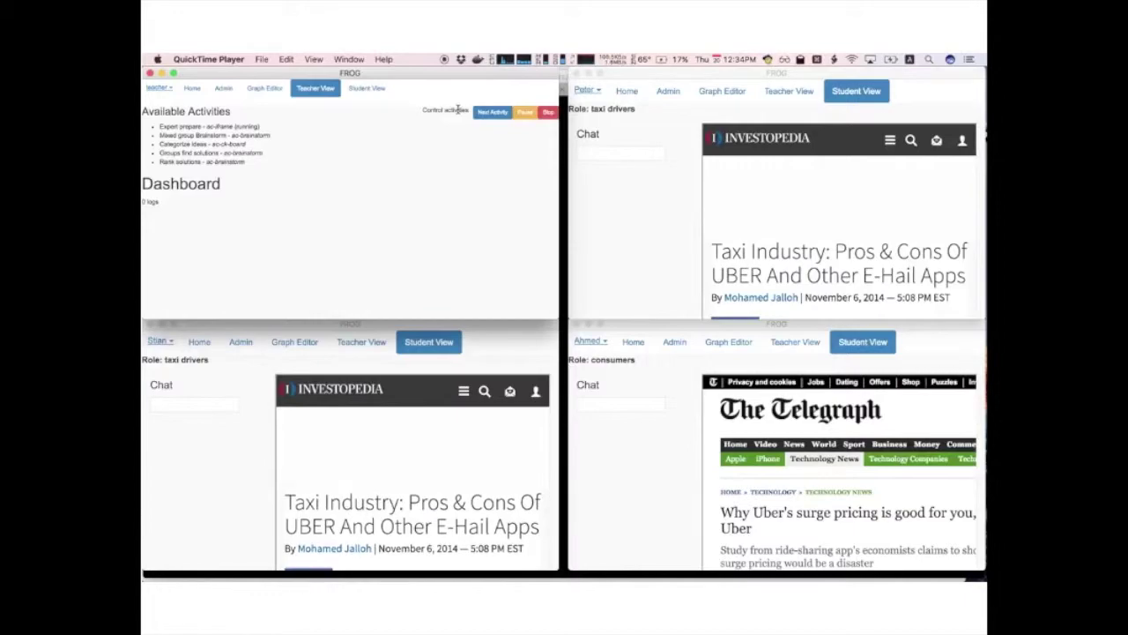
Step: Post "I'm a taxi driver. I'm concerned about Uber" and the reply "Me too - what did you see int he article?" in the taxi drivers' chat
left_click(606, 155)
type("Me too")
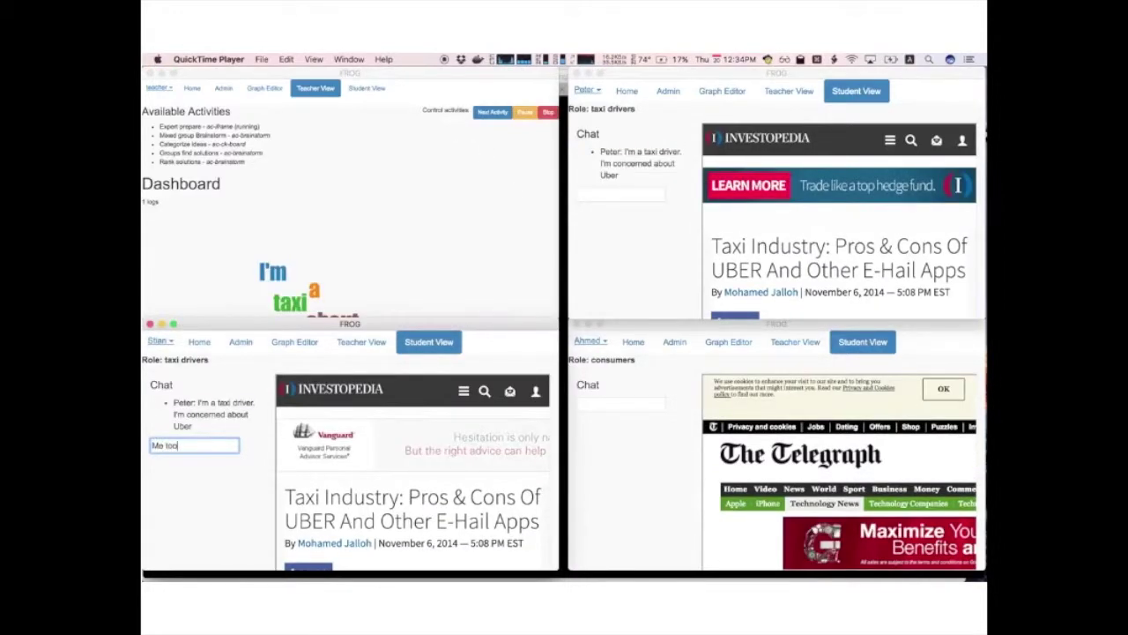
type(" - what did you see int he article?")
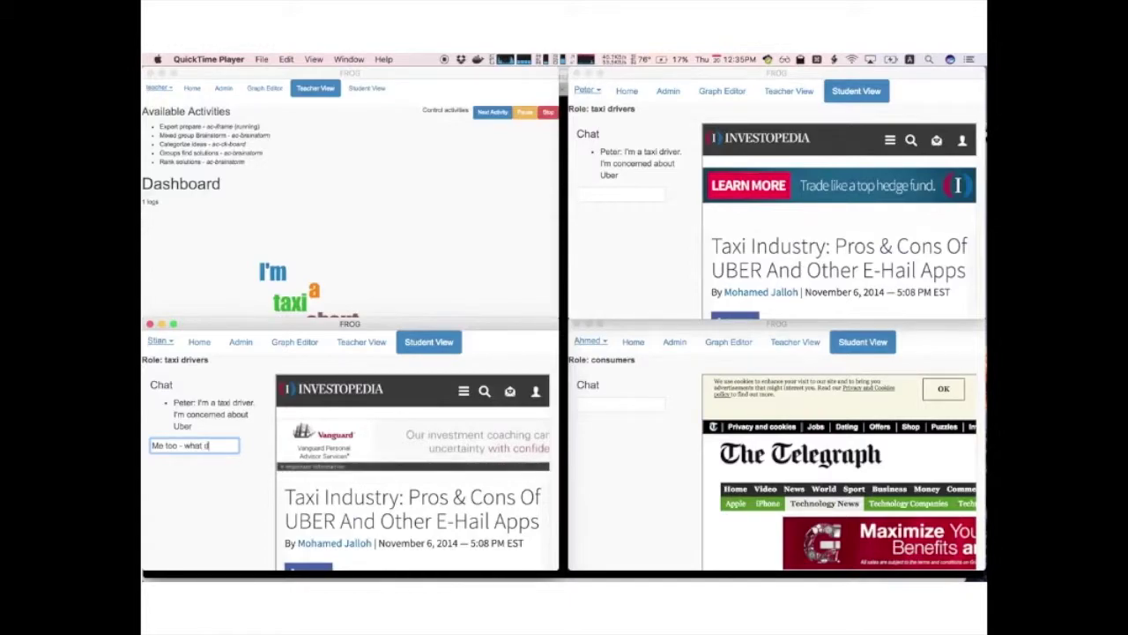
key("Return")
Step: Post "What is the impact on consumers?" in the consumers' chat
left_click(621, 403)
type("What is the impact on consumers?")
key("Return")
Step: Check the chat word cloud on the teacher dashboard and advance the session to the Mixed group Brainstorm activity
scroll(432, 211, "down", 3)
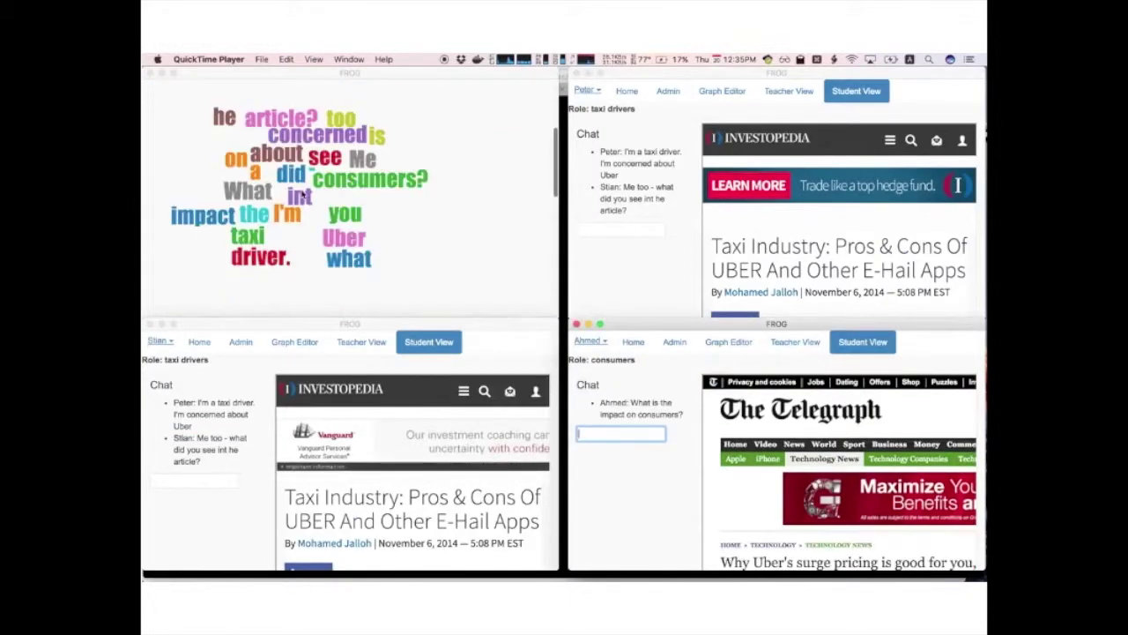
scroll(432, 211, "up", 3)
scroll(432, 211, "up", 2)
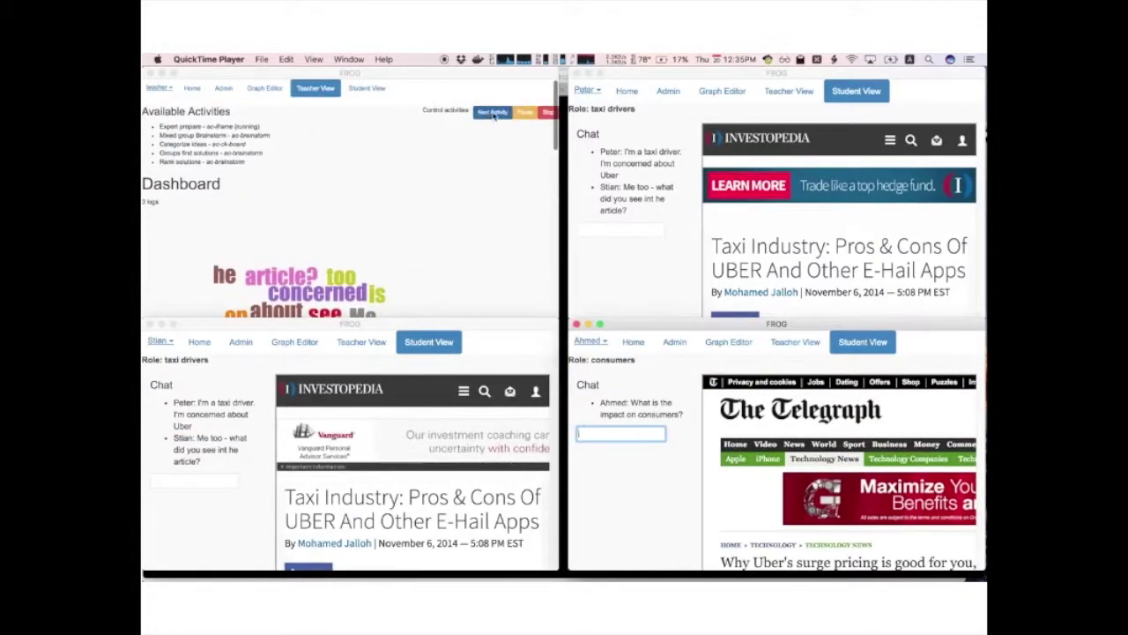
left_click(495, 114)
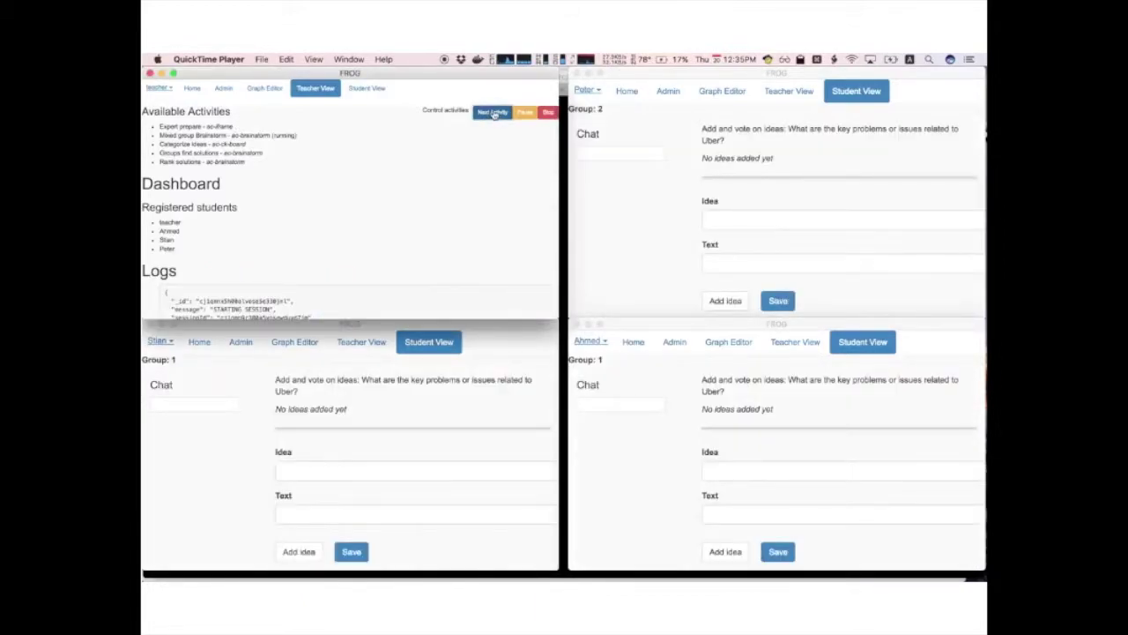
Step: Post "Here we have boht consumers, taxi drivers and policy advoces" and "What are some issues we've identified?" in group 1's chat
left_click(447, 363)
type("oces")
key("Return")
type("What are some issues we've identified?")
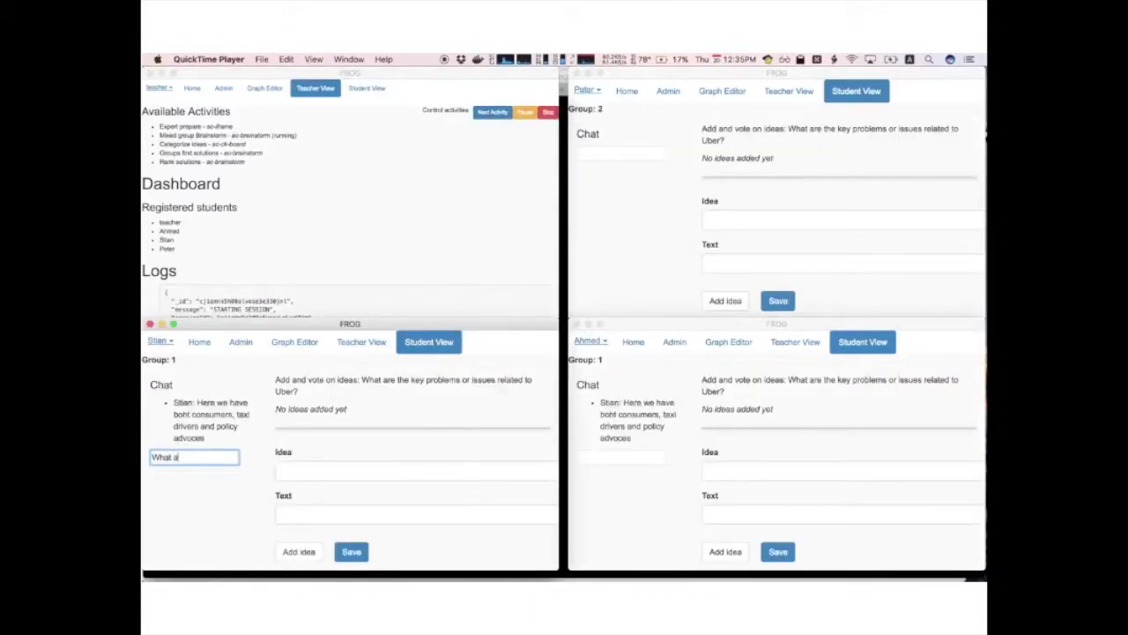
key("Return")
Step: Add the idea "Medallions" with the text "Not fair to taxi drivers who paid for medallions" to group 1's brainstorm
left_click(335, 474)
type("Medallions")
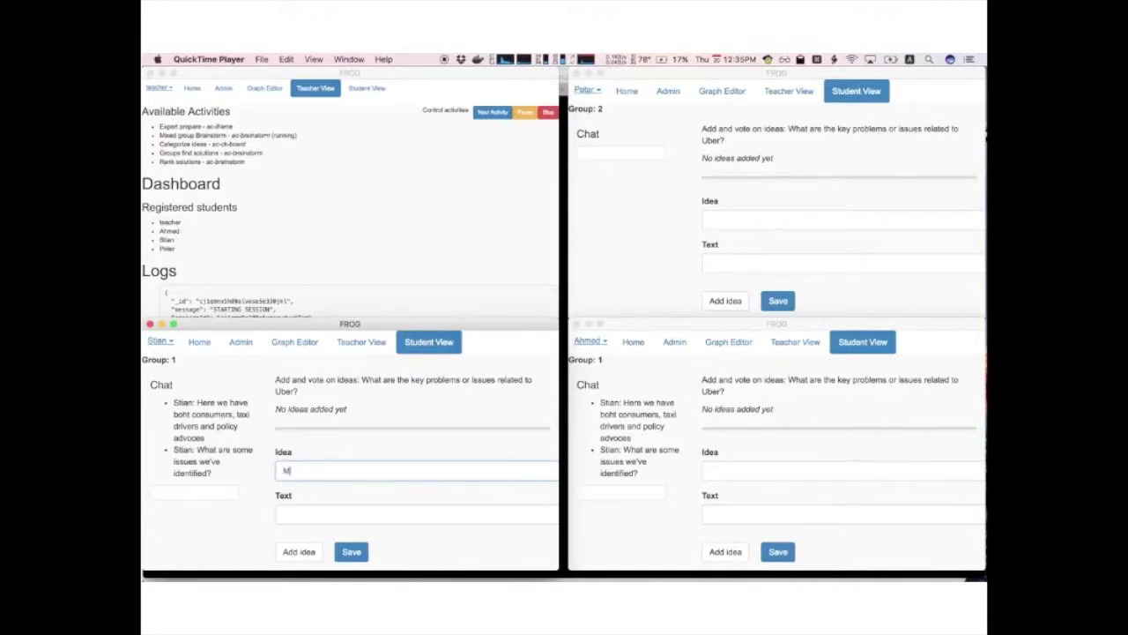
key("Tab")
type("Not fair to taxi drivers who paid for medallions")
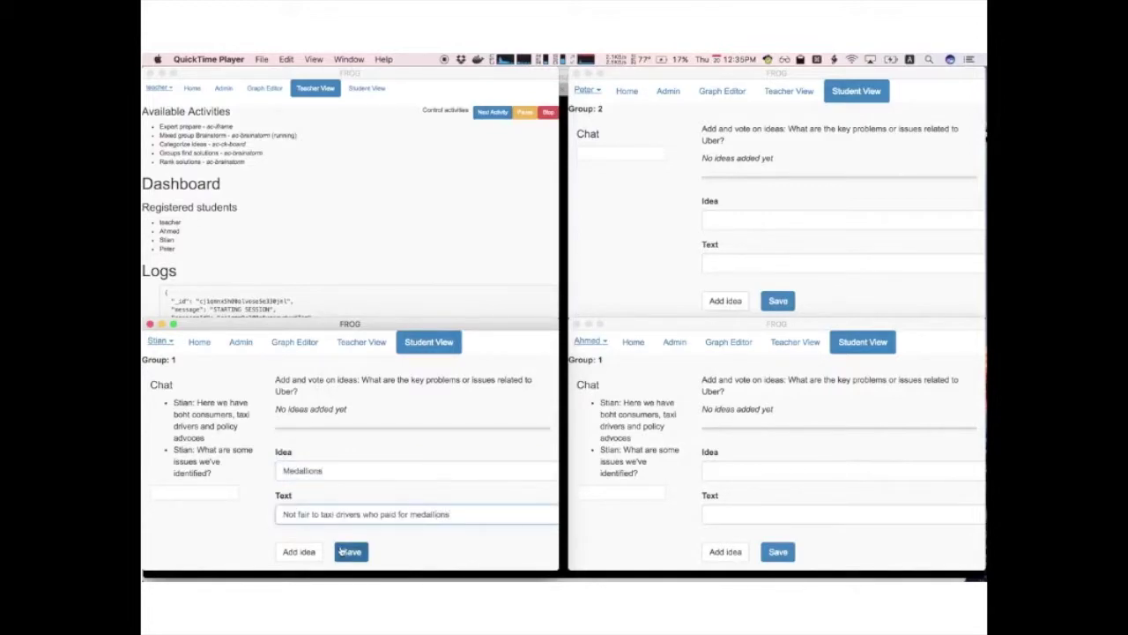
left_click(298, 551)
Step: Add the idea "Policy" with the text "Uber is too big, and can corrupt politics" to group 1's brainstorm
left_click(433, 504)
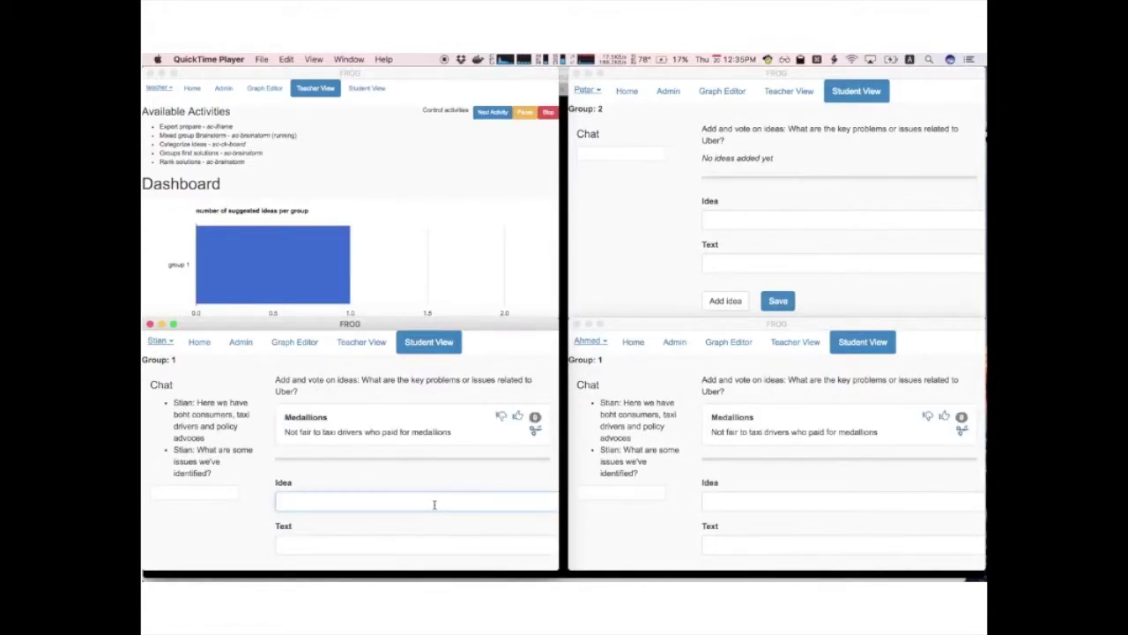
type("Nolicy")
key("Tab")
type("Uber is too big, and can corrupt politics")
key("Return")
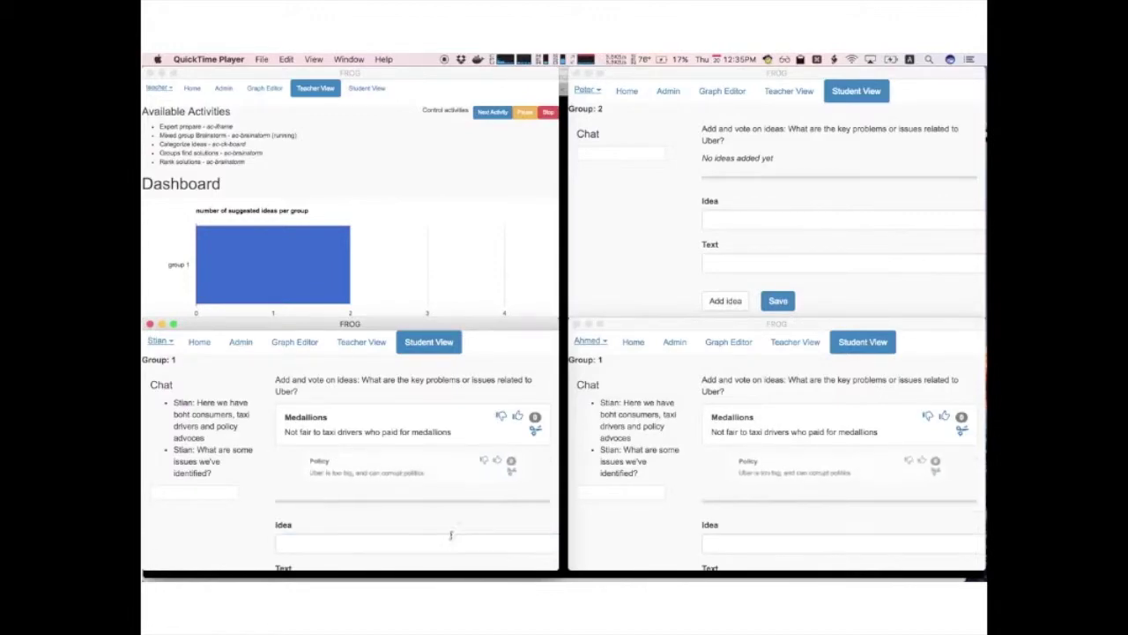
scroll(481, 402, "down", 2)
scroll(480, 402, "up", 2)
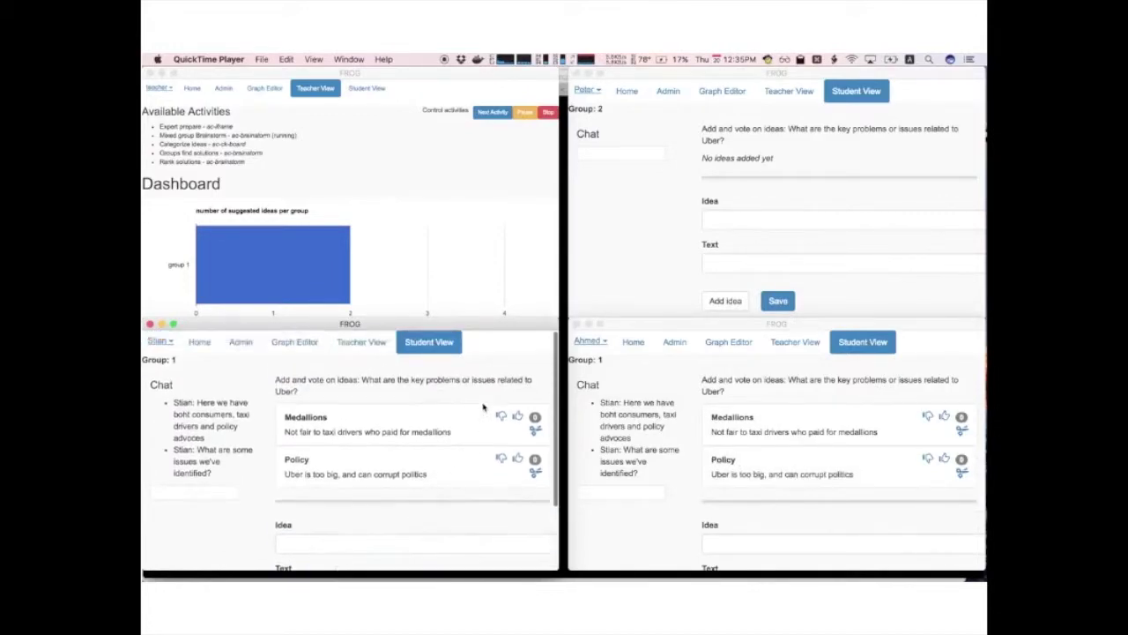
Step: Vote up the Policy idea and add "Not a very good idea" with the text "At all" to group 1's brainstorm
left_click(517, 460)
left_click(365, 538)
scroll(365, 538, "down", 2)
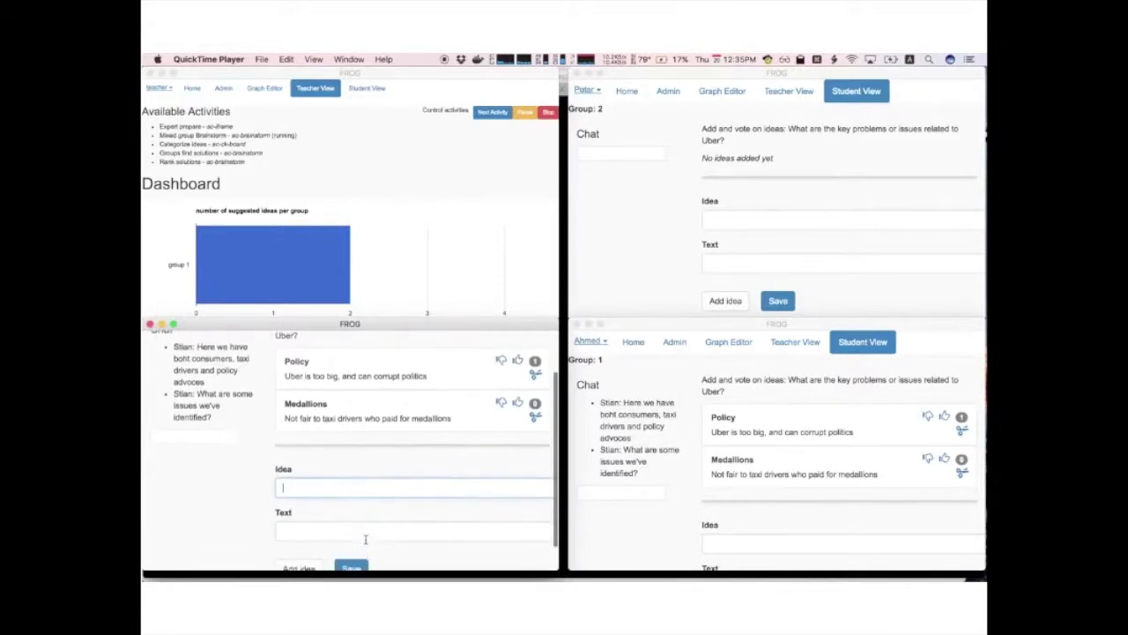
type("Not")
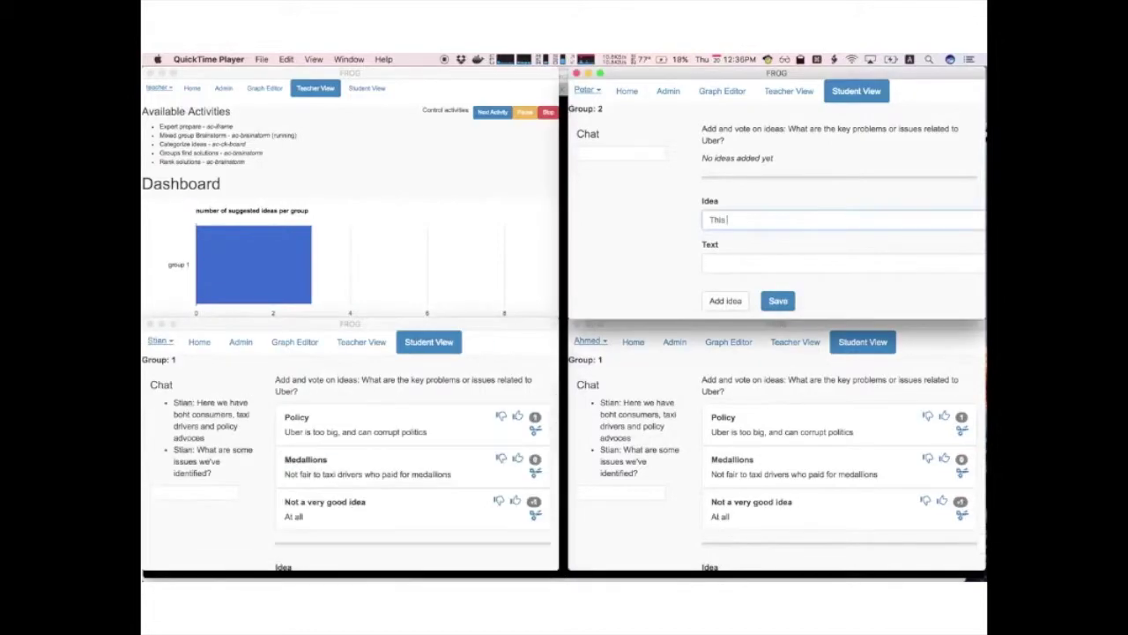
Step: Add the idea "Uber or Lyft" with the text "Does it make a difference?" to group 2's brainstorm
type("go")
key("BackSpace")
key("ctrl+a")
type("Uber or Lyft")
key("Tab")
type("Does it make a difference?")
left_click(725, 301)
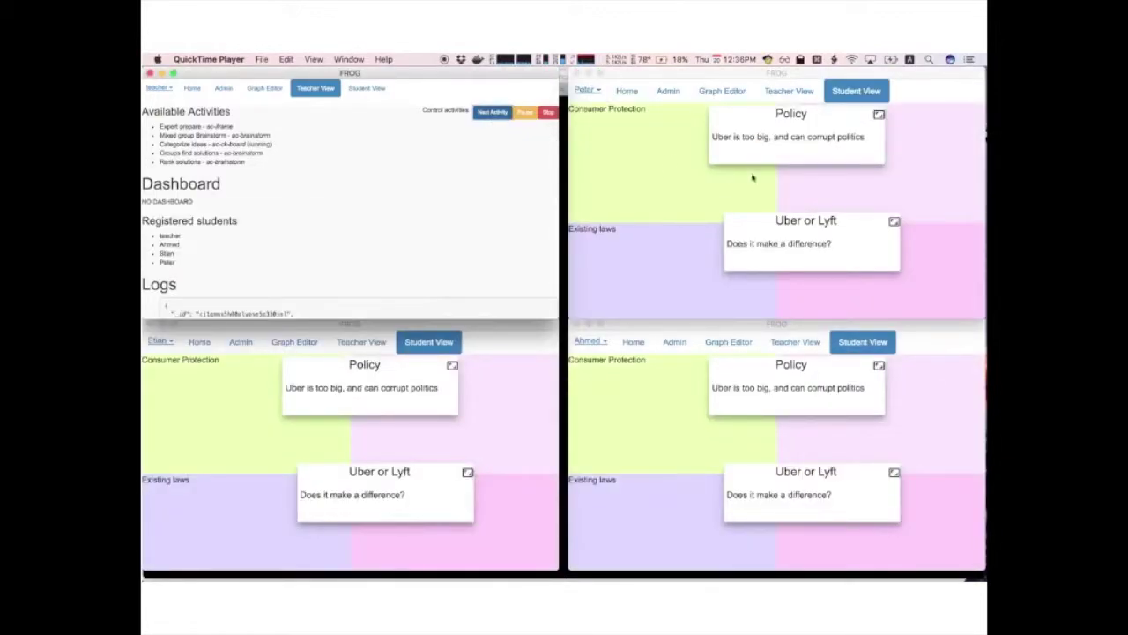
Step: Place the Policy card in the Consumer Protection quadrant and the Uber or Lyft card in Supporting innovation
left_click_drag(786, 153, 664, 172)
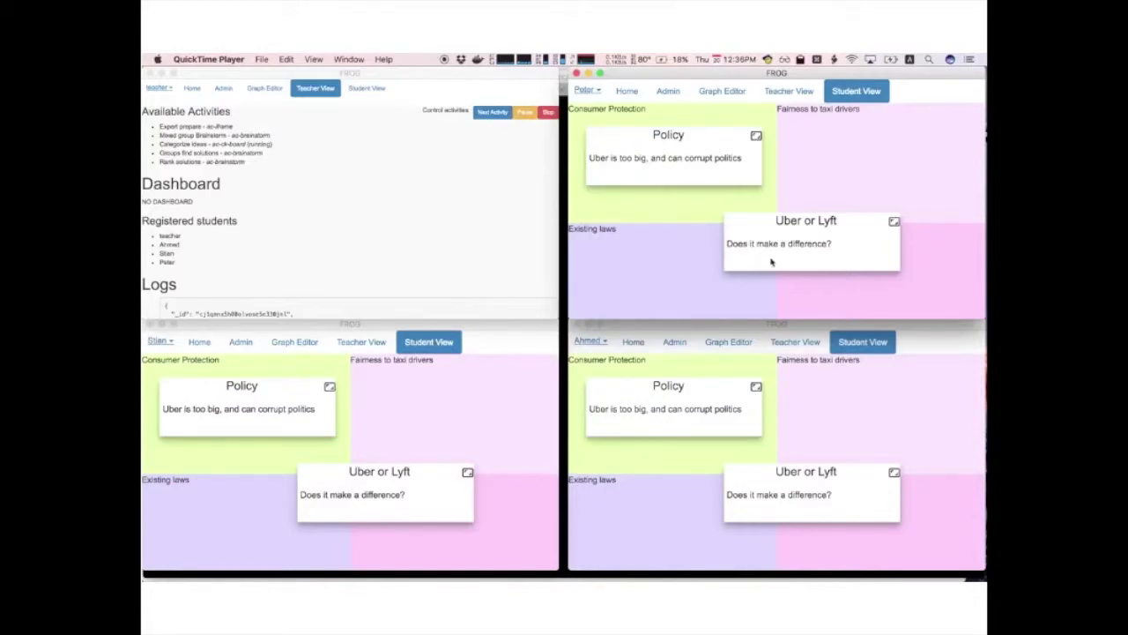
left_click_drag(772, 262, 839, 297)
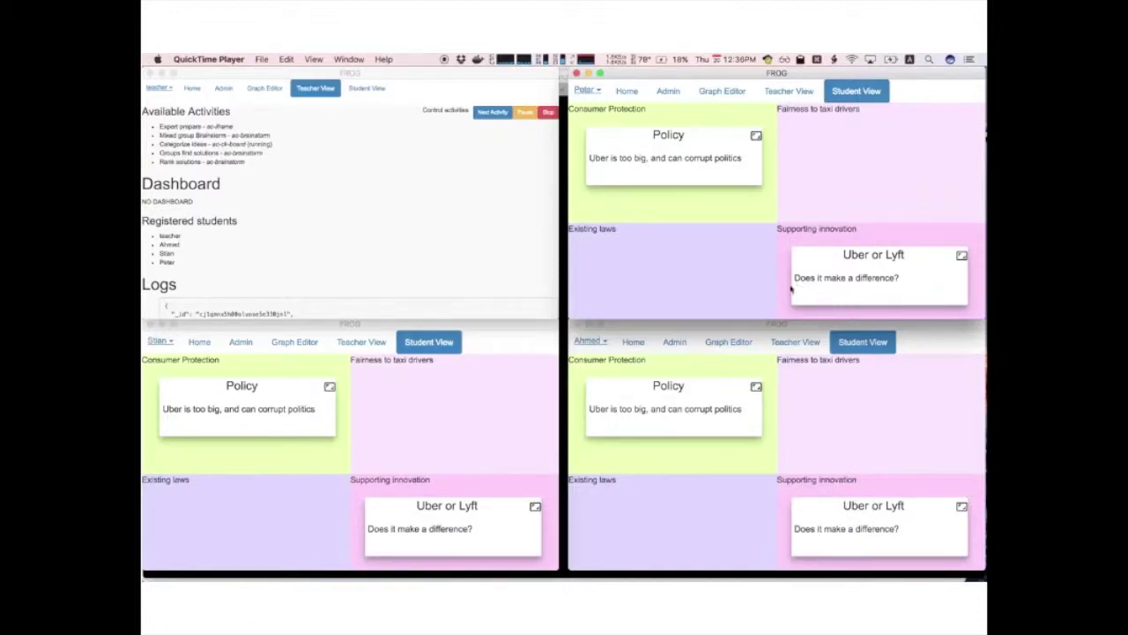
Step: Pause and resume the session for all students, and advance it to the next activity
left_click(523, 115)
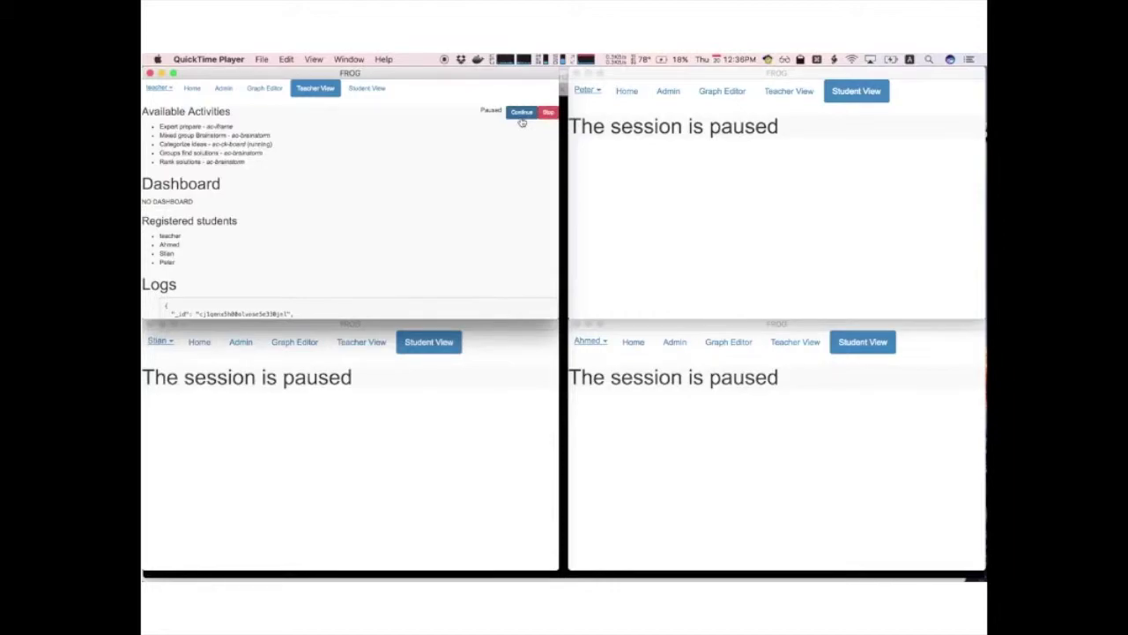
left_click(522, 115)
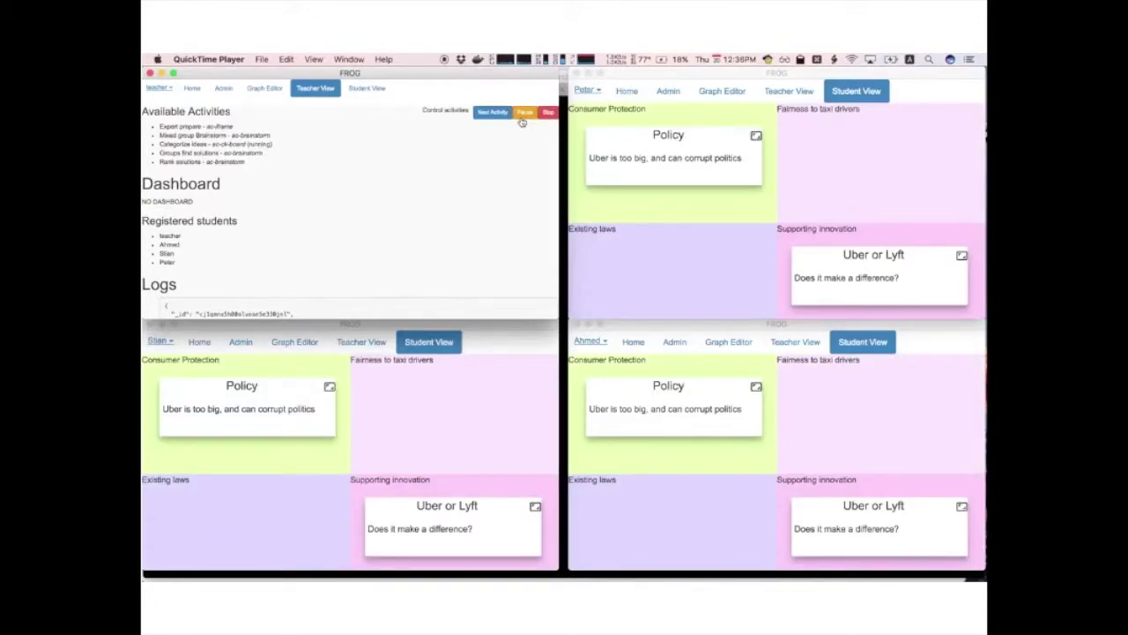
left_click(493, 115)
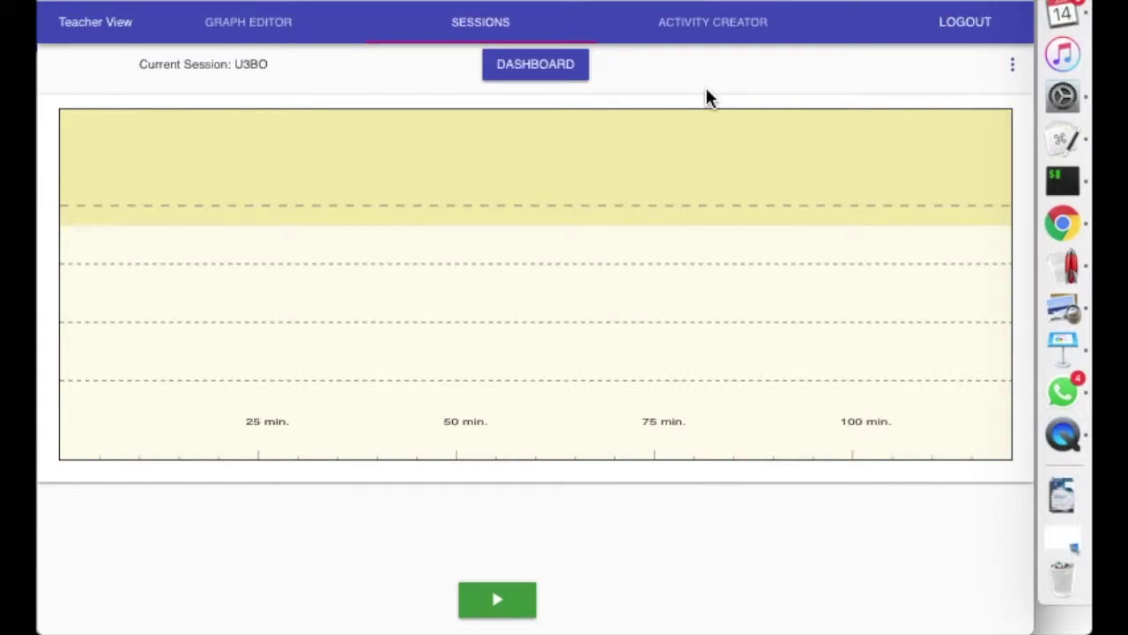
Step: Open the Activity Creator, leave the Train Activity and choose the Auto-graded coding activity type
left_click(754, 35)
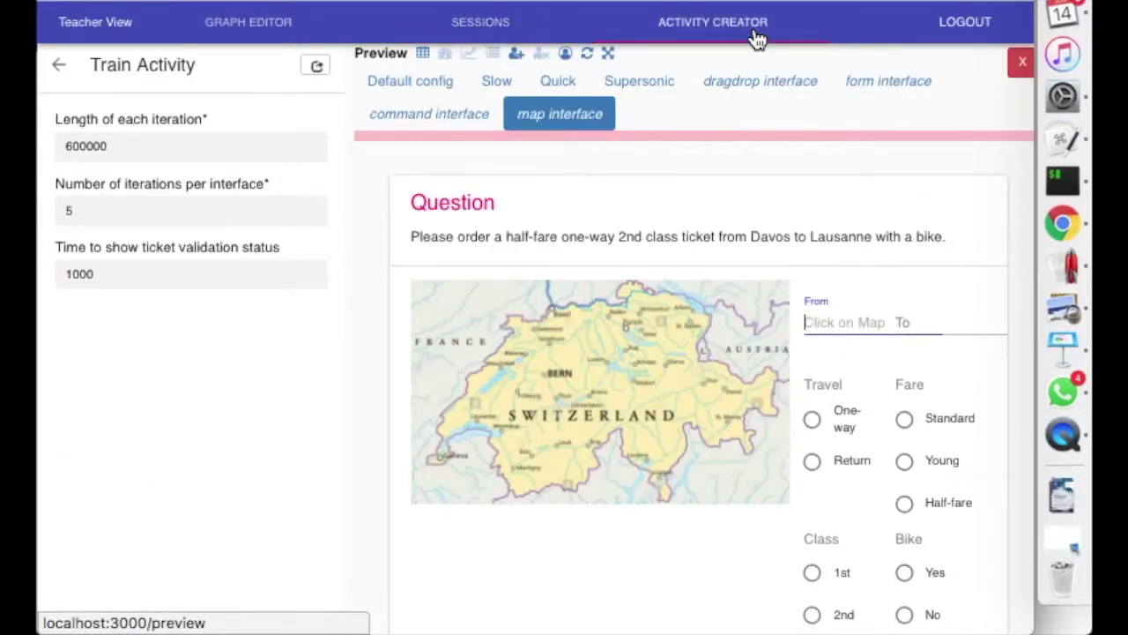
left_click(58, 64)
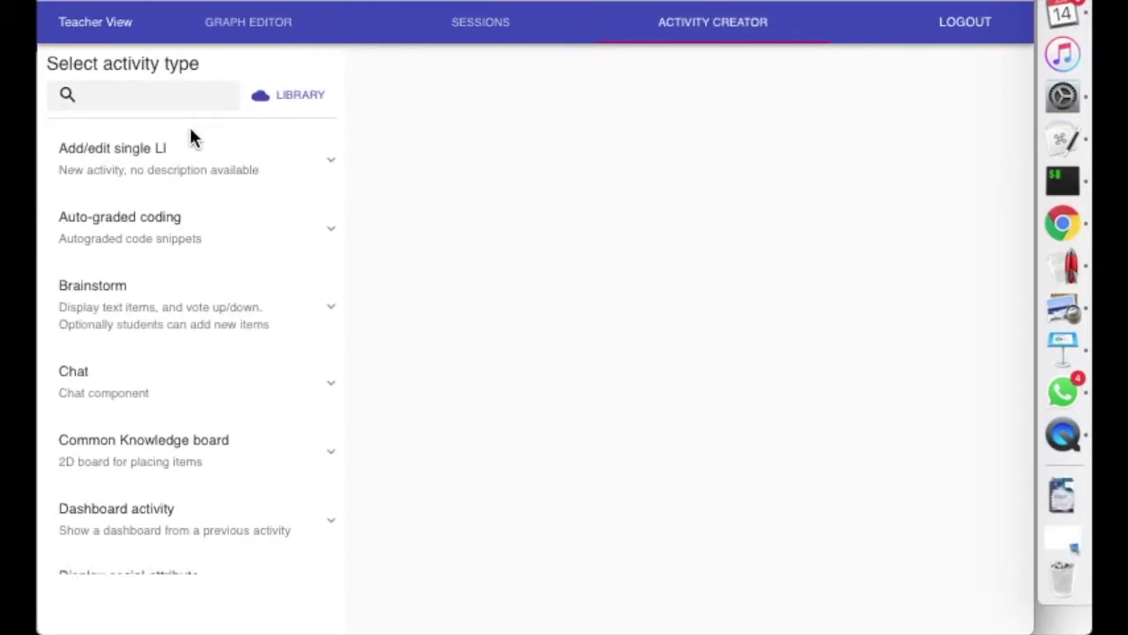
scroll(194, 138, "up", 1)
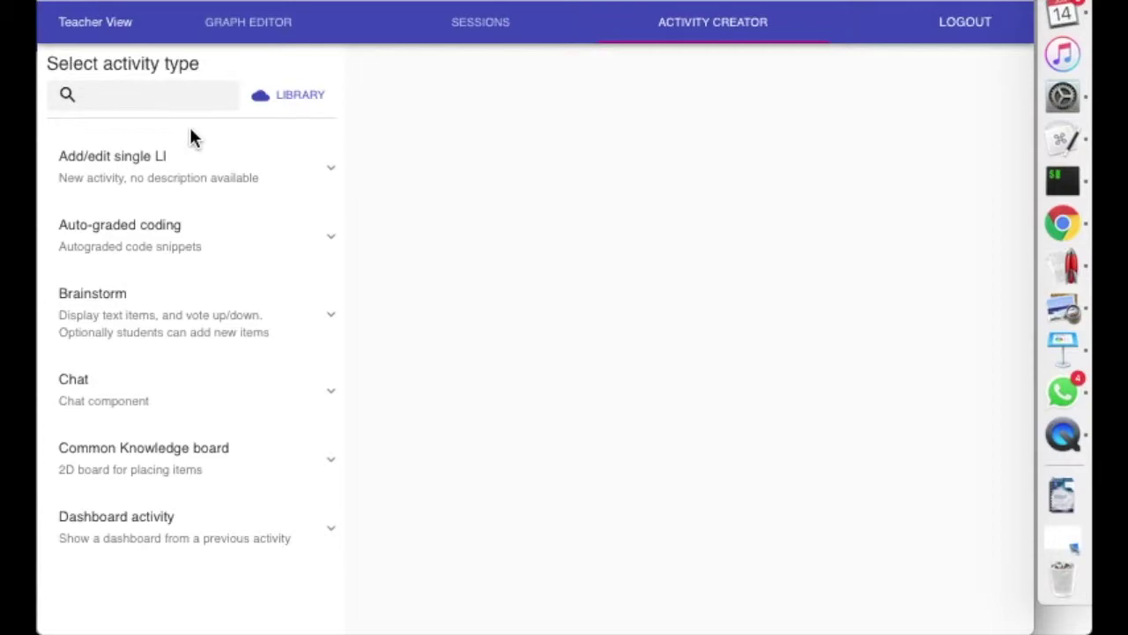
left_click(152, 231)
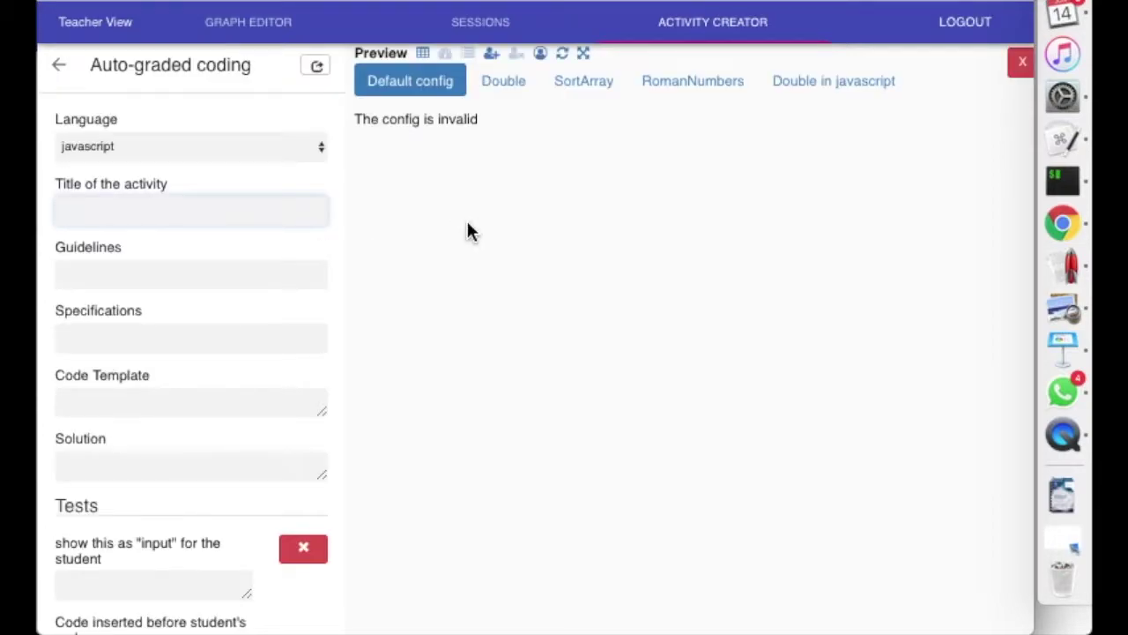
Step: Preview the SortArray and RomanNumbers coding examples and load the Double in javascript example
left_click(607, 96)
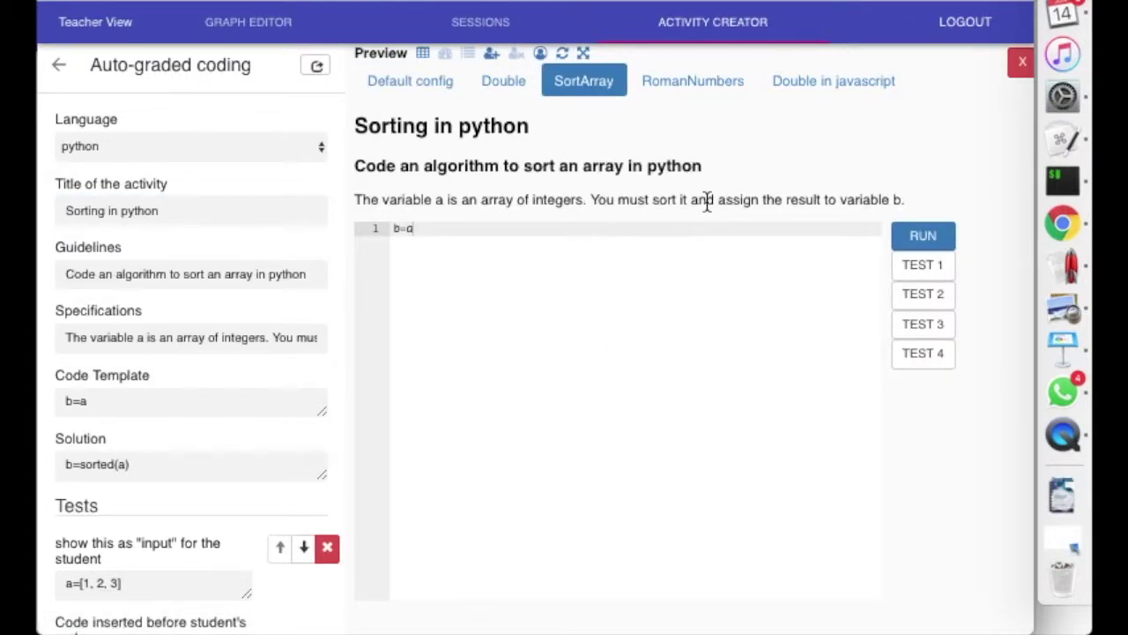
left_click(681, 94)
left_click(798, 82)
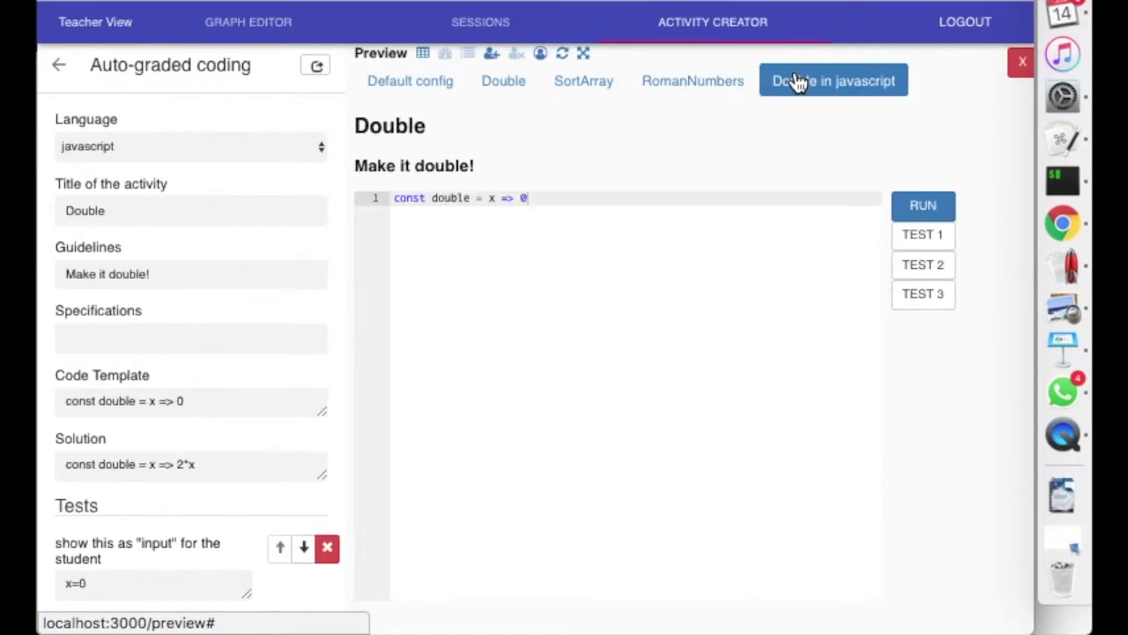
Step: Run Test 1 and Test 2 on the Double in javascript code and show the activity's dashboard beside the student preview
left_click(915, 236)
left_click(923, 272)
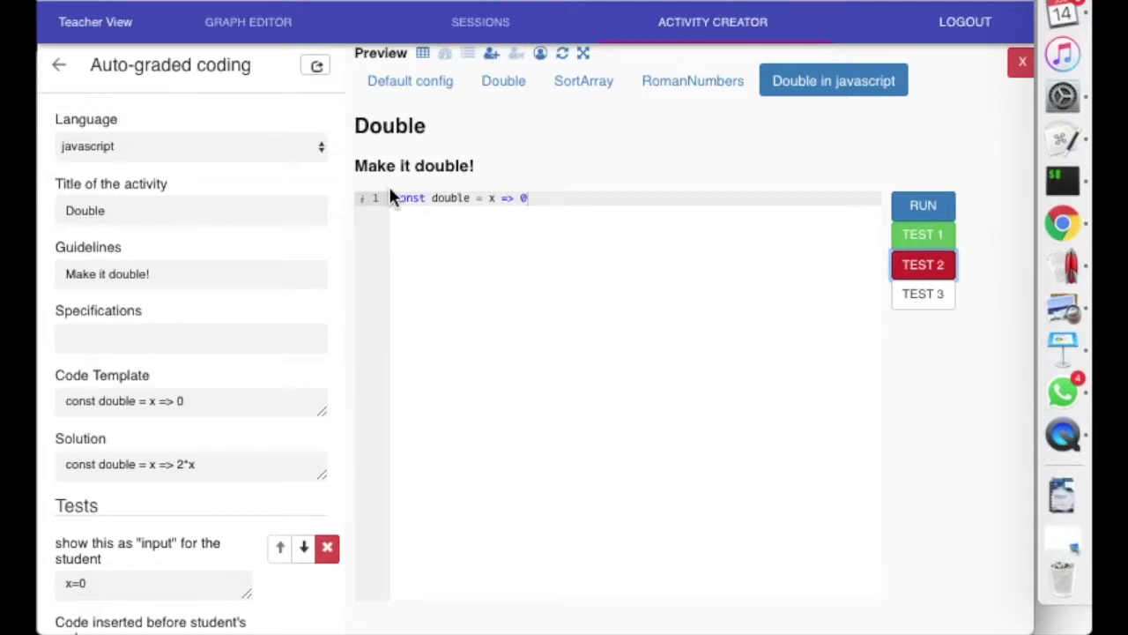
left_click(452, 54)
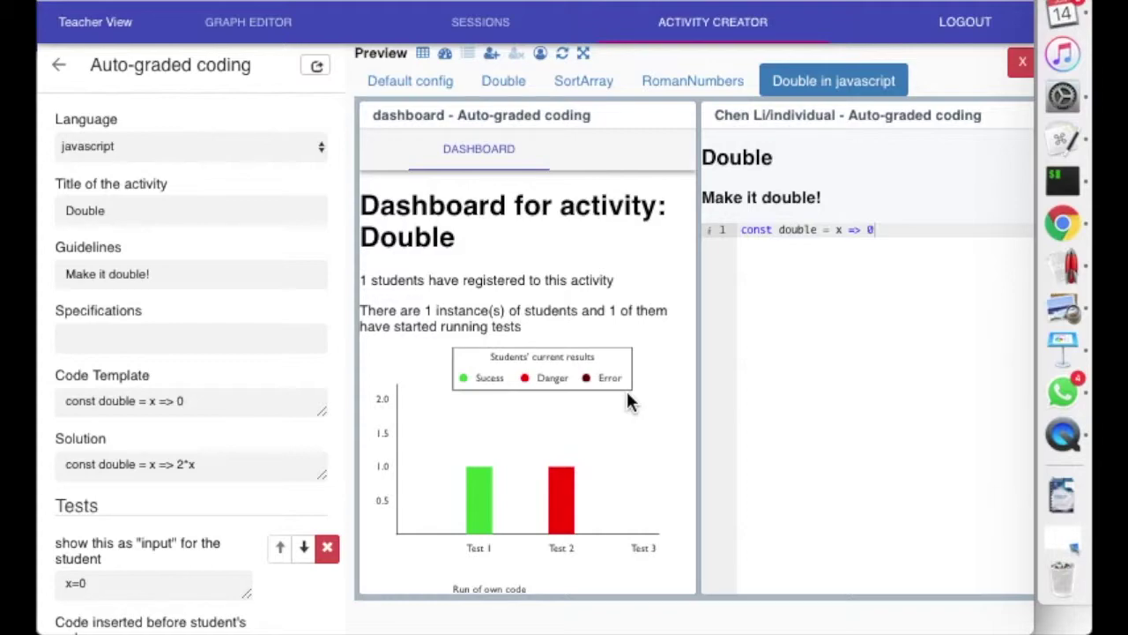
Step: Return to the activity type list and choose the Chat activity
left_click(48, 63)
scroll(196, 297, "down", 2)
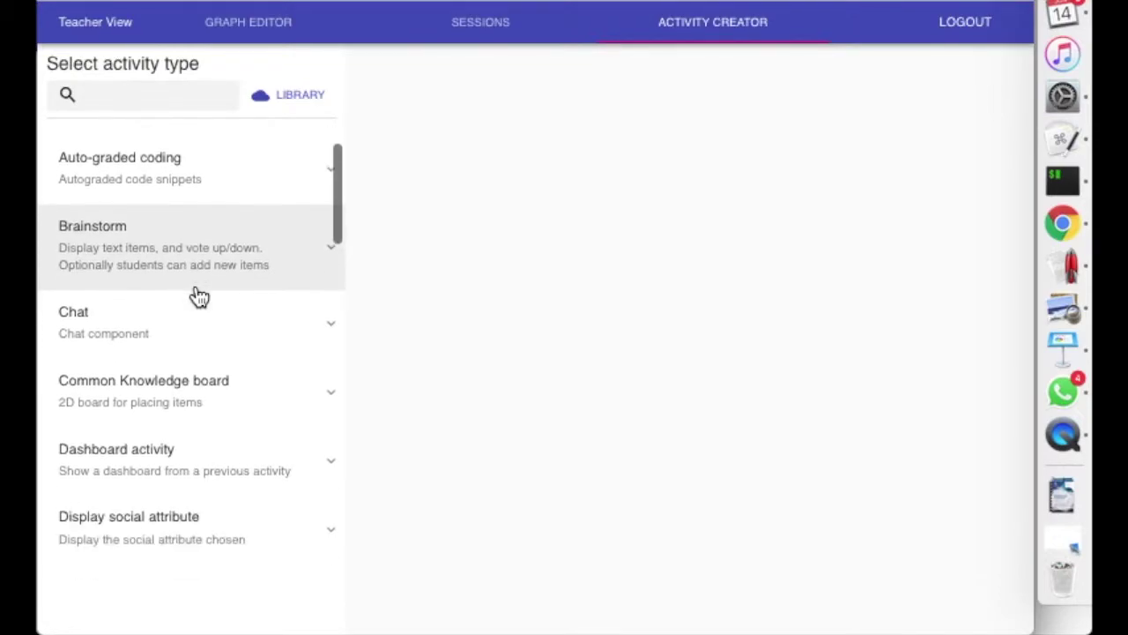
left_click(232, 329)
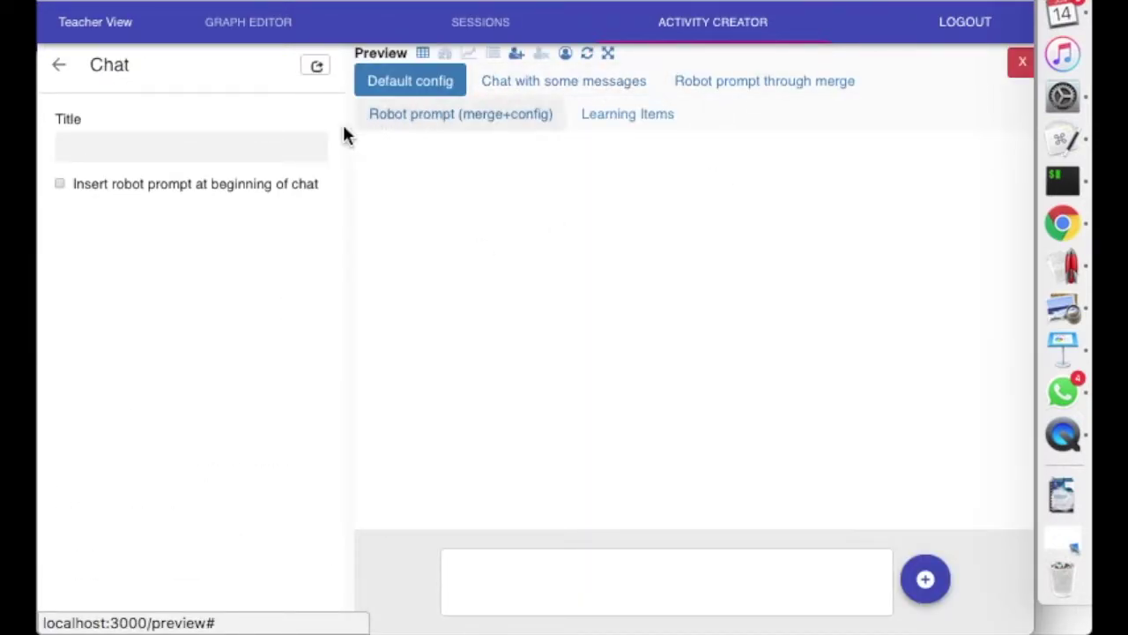
Step: Enable a robot prompt at the beginning of the chat with the text "Please discuss"
left_click(260, 189)
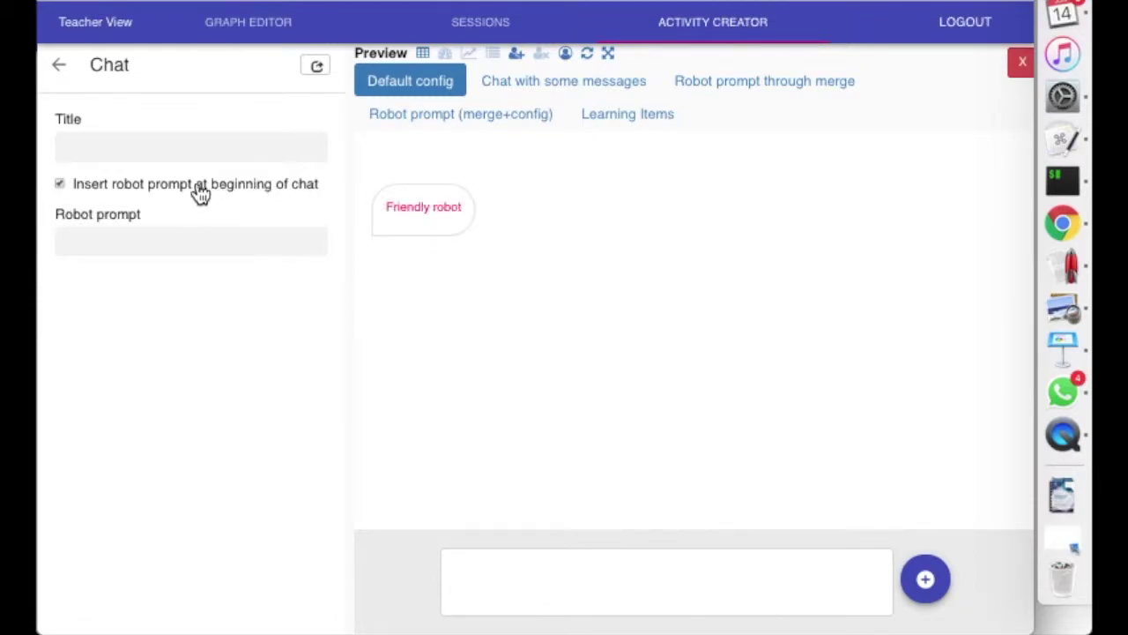
left_click(164, 231)
type("Please discuss")
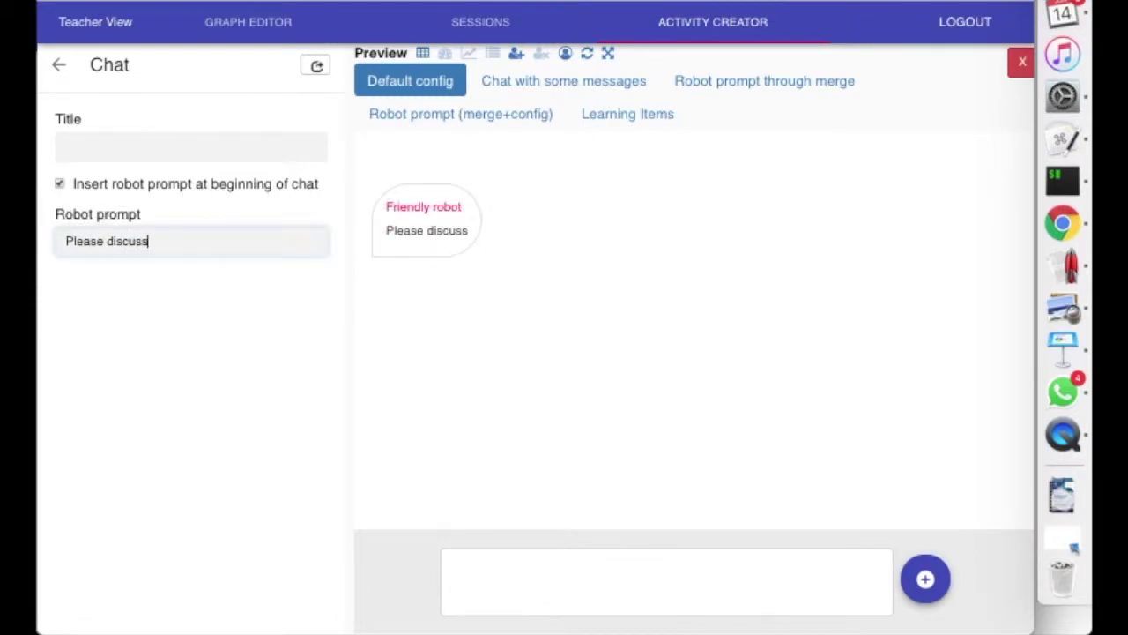
Step: Load the Chat with some messages example, add a second student, send "hi" as that student and show the chat dashboard
left_click(525, 81)
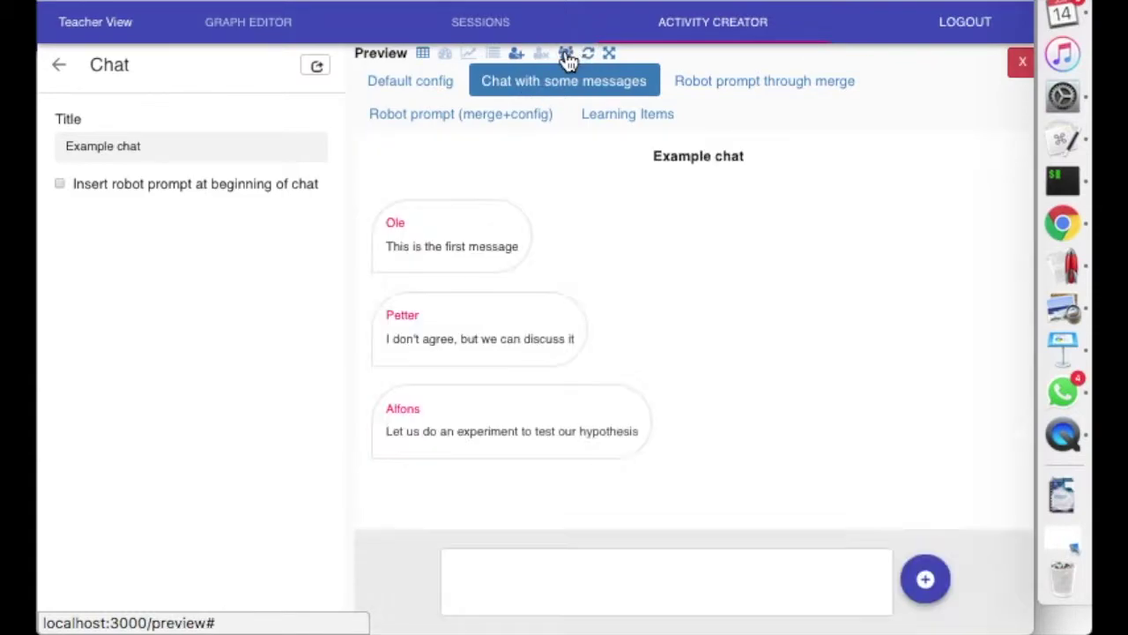
left_click(517, 54)
left_click(819, 578)
type("hi")
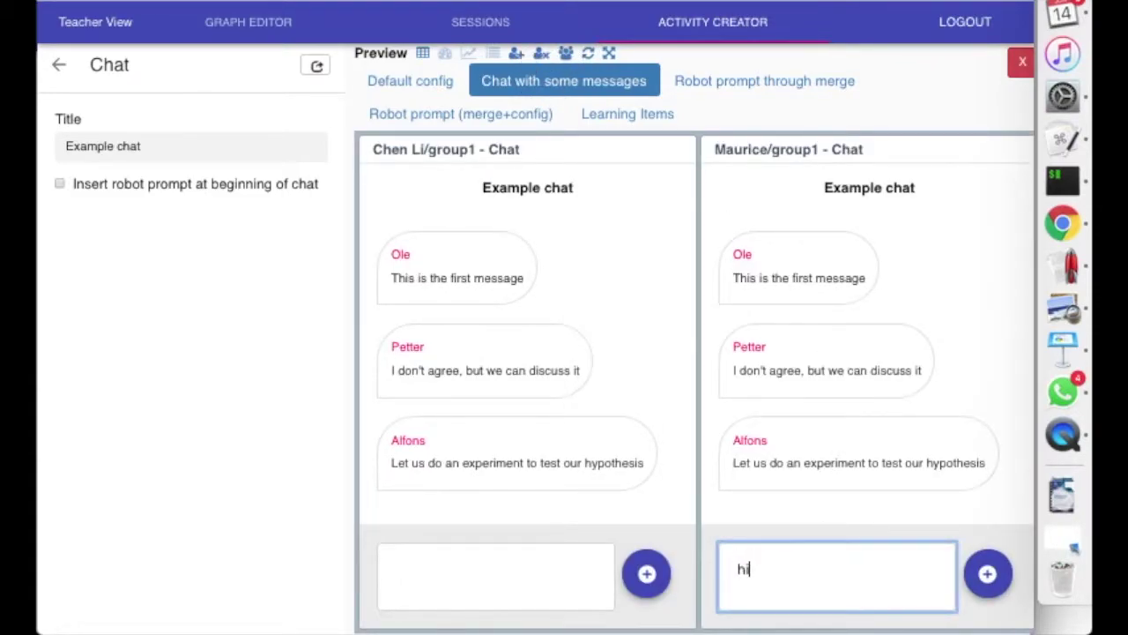
key("Return")
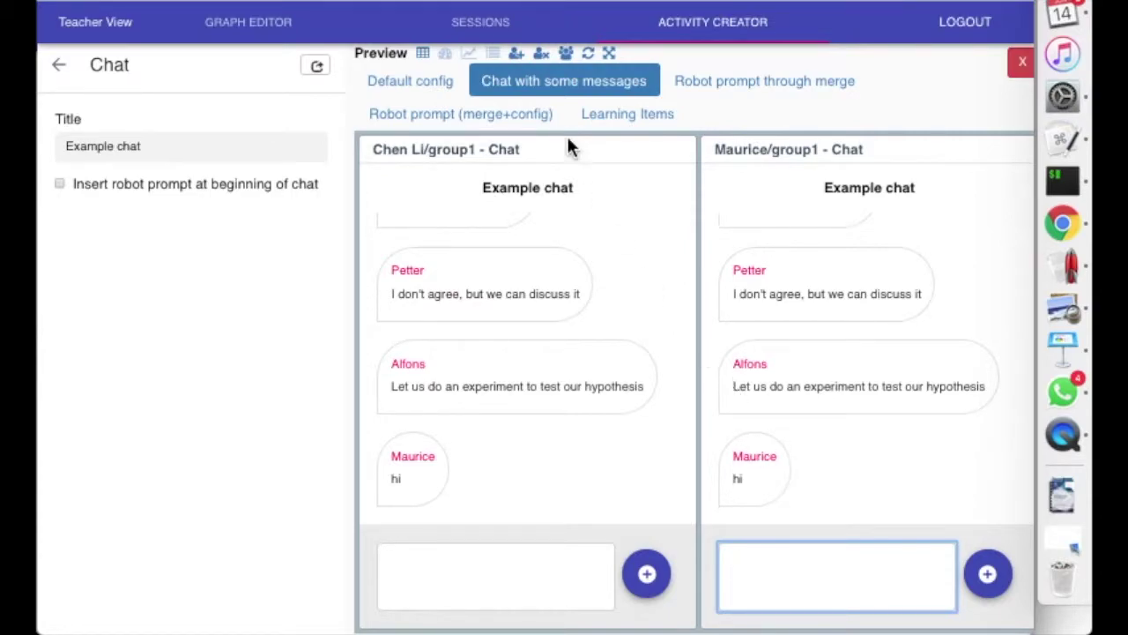
left_click(444, 55)
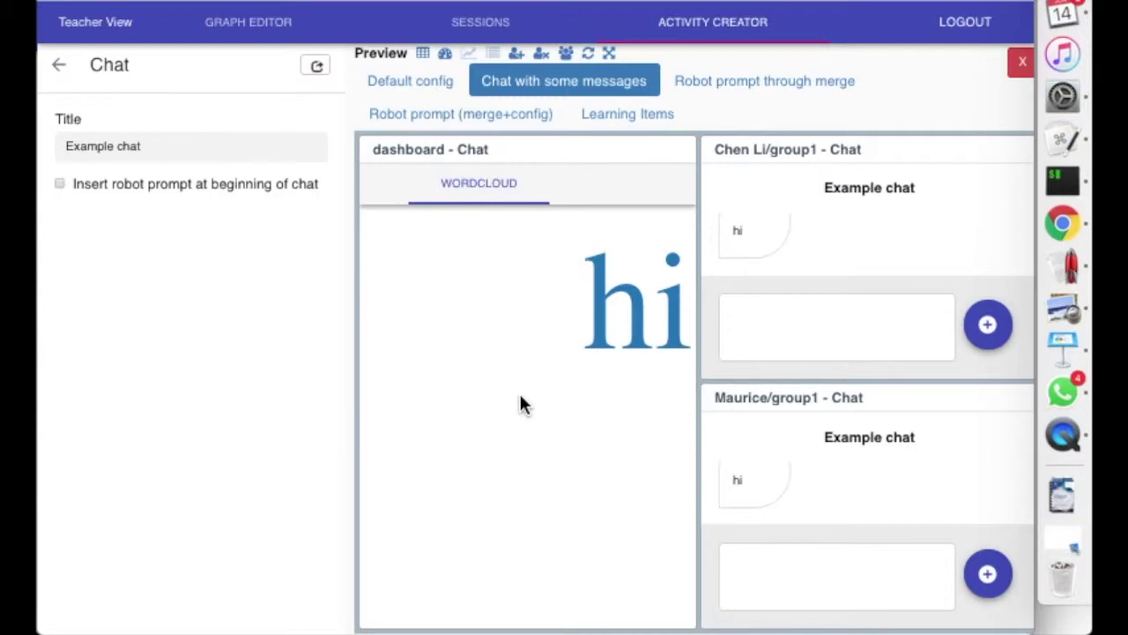
Step: Return to the activity type list and choose Train Activity
left_click(56, 65)
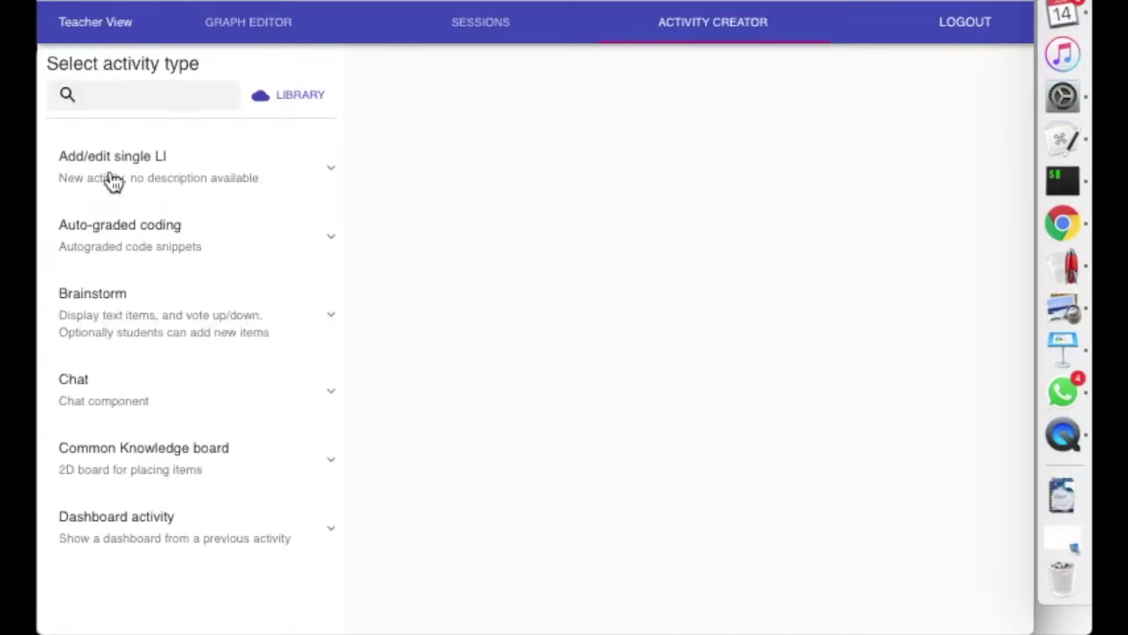
scroll(188, 405, "down", 10)
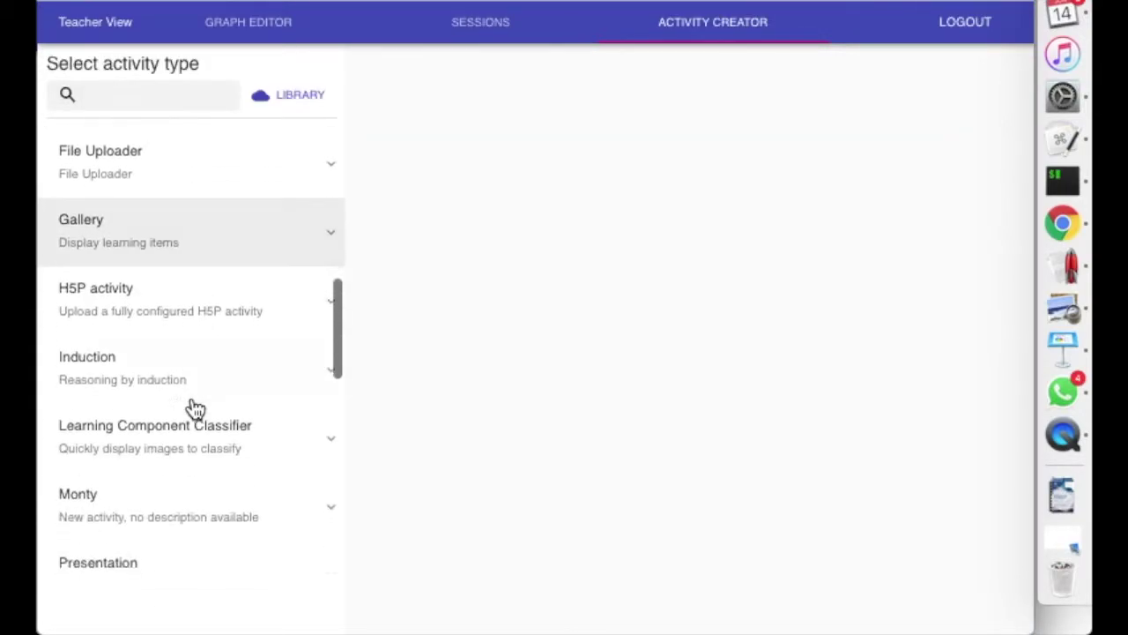
scroll(195, 407, "down", 2)
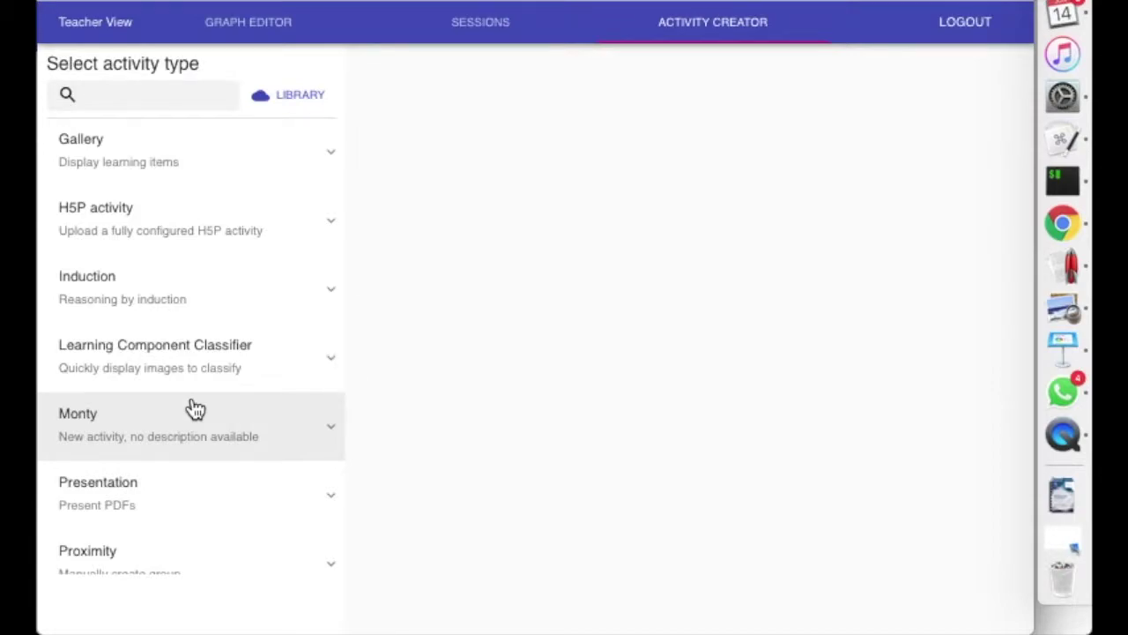
scroll(195, 408, "down", 3)
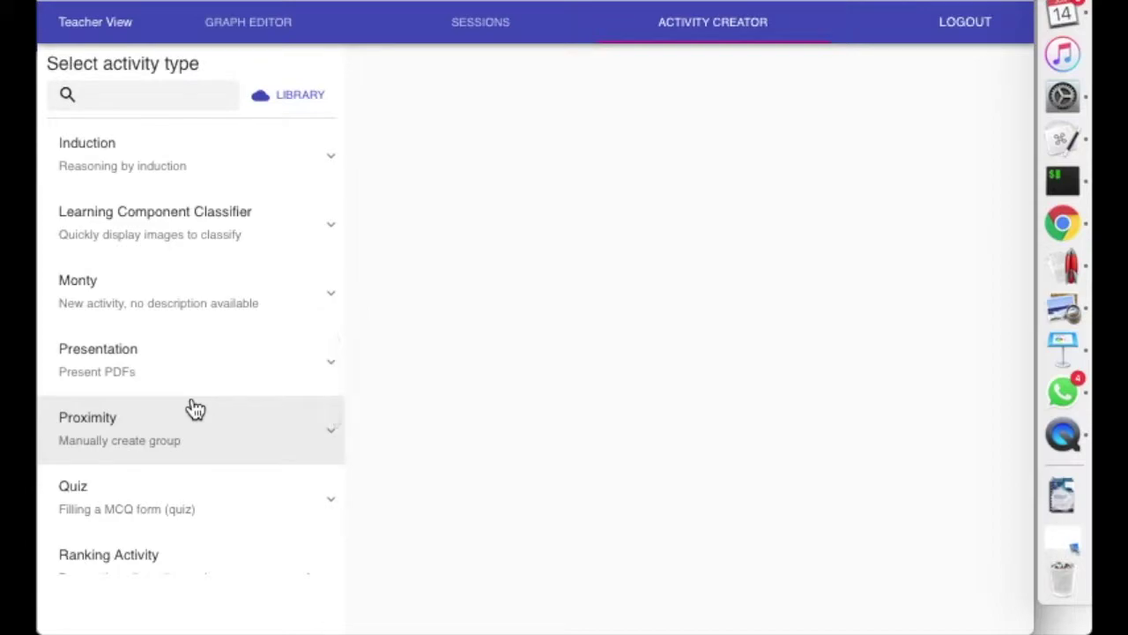
scroll(195, 408, "down", 12)
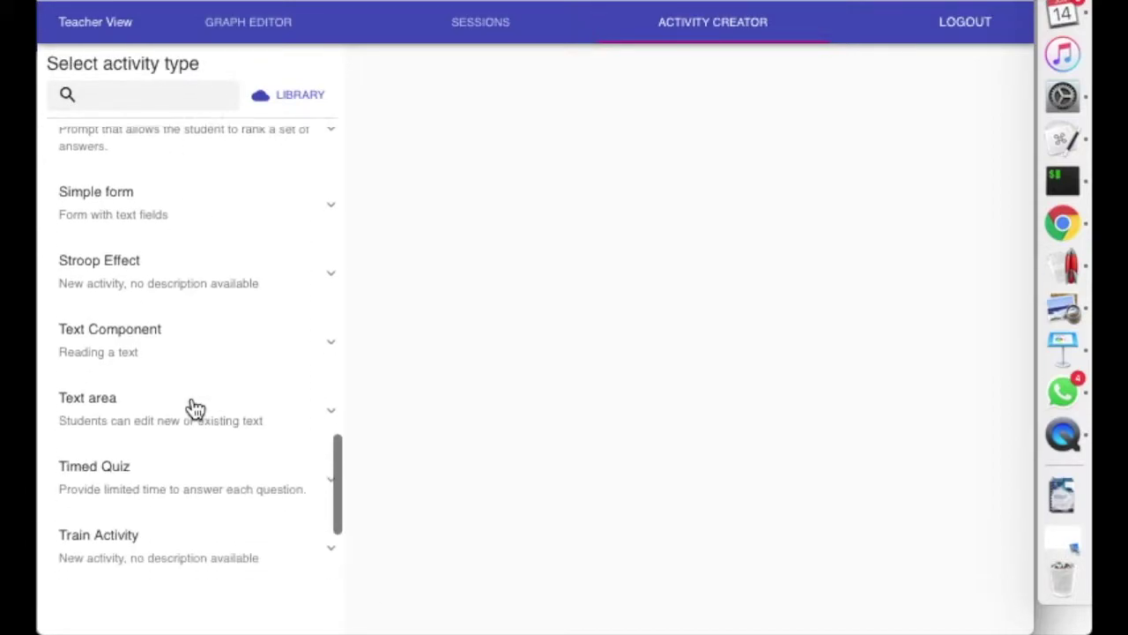
scroll(195, 444, "down", 1)
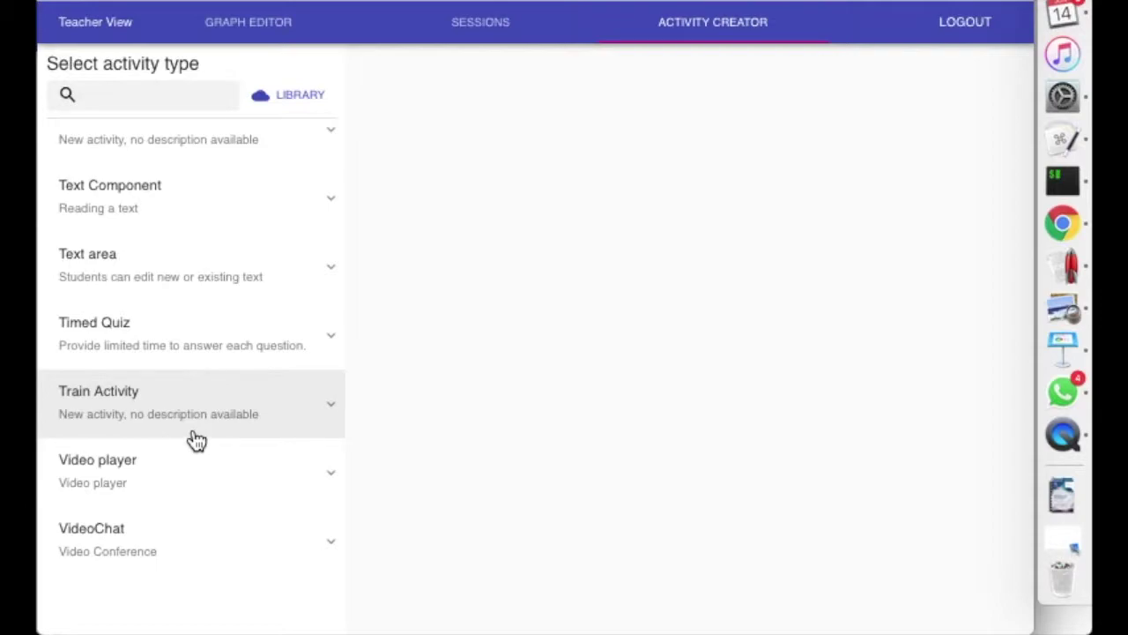
left_click(193, 434)
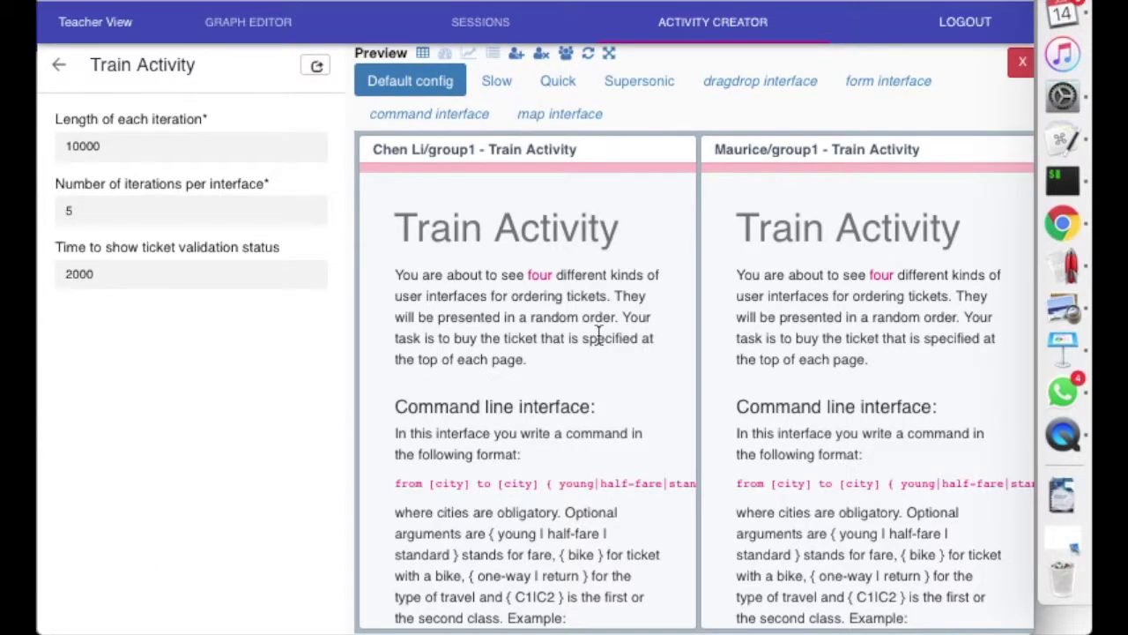
Step: Preview the command interface and dragdrop interface examples of the Train Activity
left_click(518, 124)
left_click(461, 118)
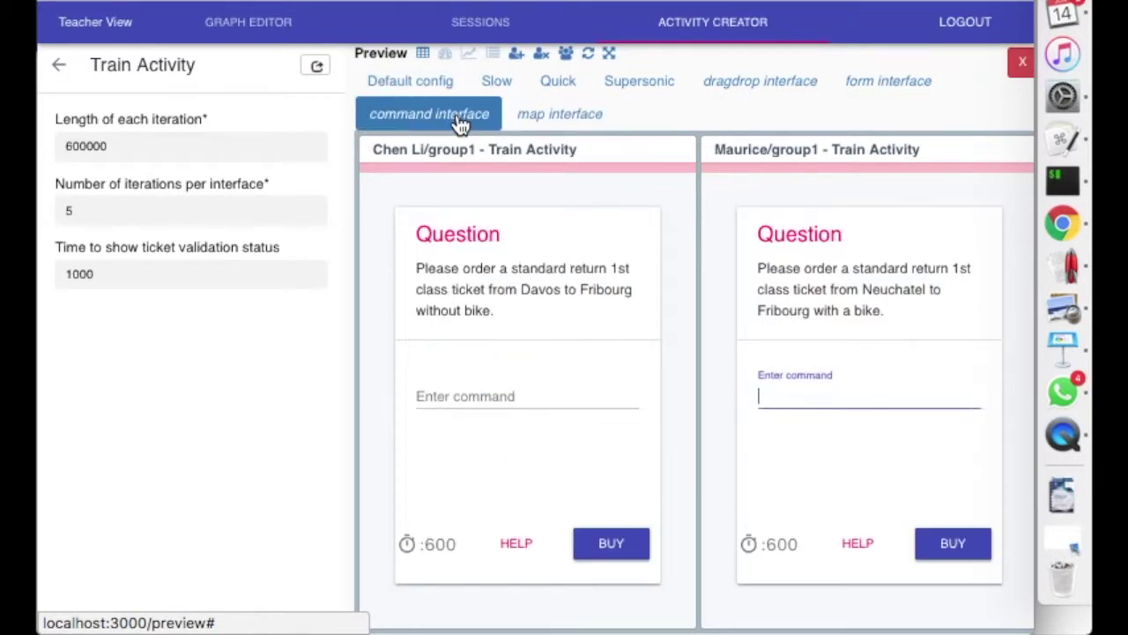
left_click(729, 95)
scroll(609, 275, "down", 3)
scroll(609, 275, "up", 1)
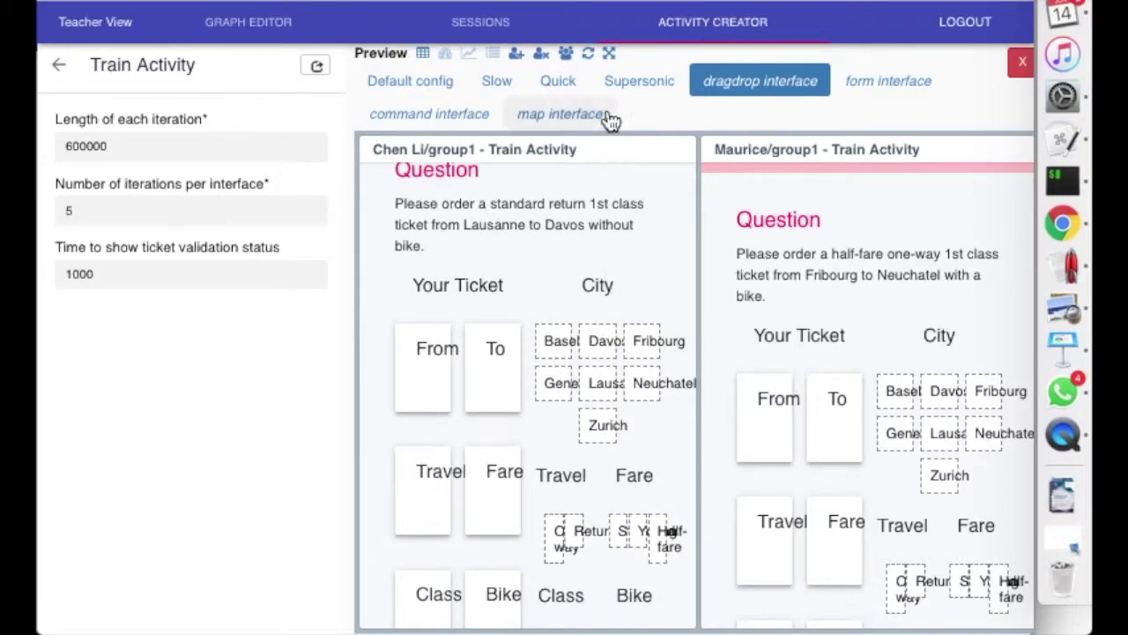
left_click(555, 80)
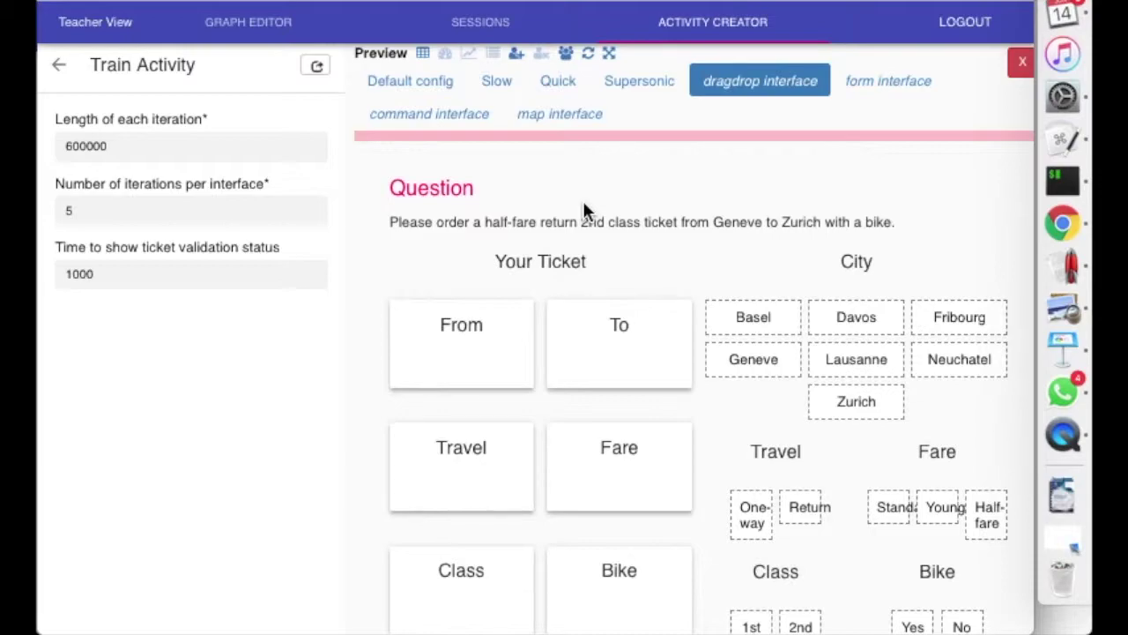
Step: Show the Train Activity dashboard, place Davos under From and Fribourg under To on the ticket, and view the dashboard's progress graph
left_click(445, 54)
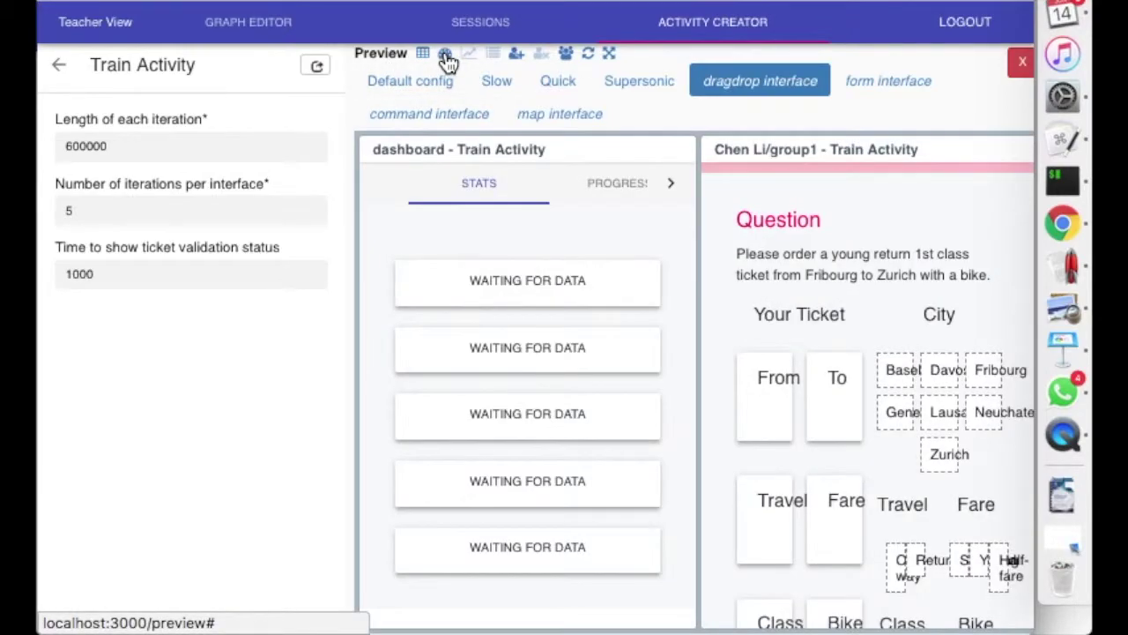
mouse_move(773, 383)
left_mouse_down()
mouse_move(920, 391)
mouse_move(879, 377)
mouse_move(768, 384)
left_mouse_up()
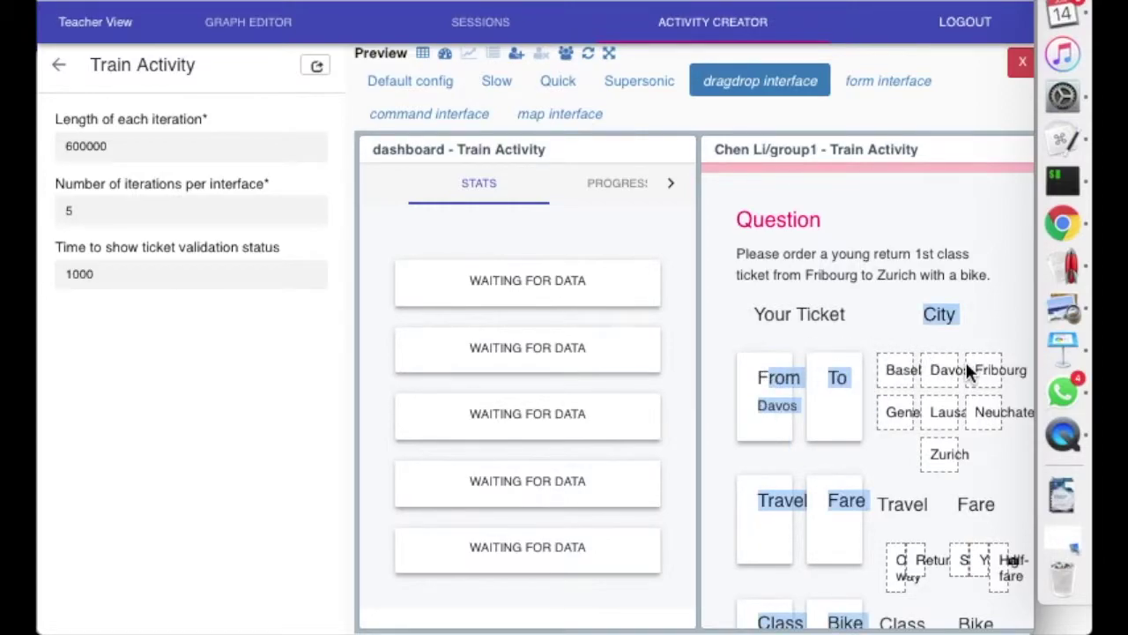
left_click_drag(966, 361, 838, 394)
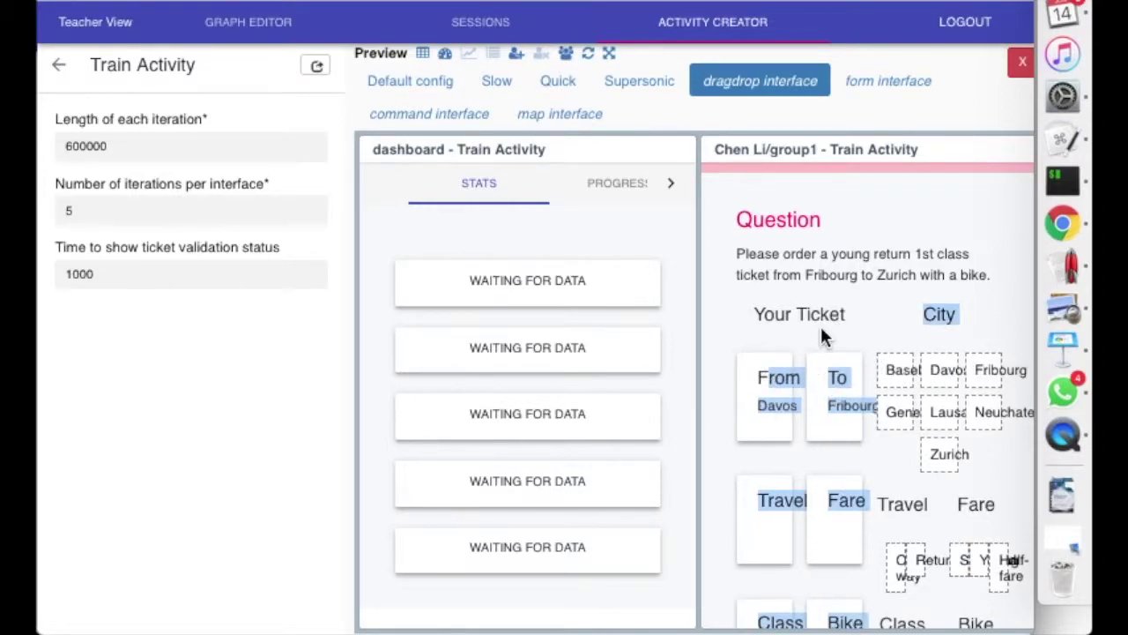
left_click(646, 186)
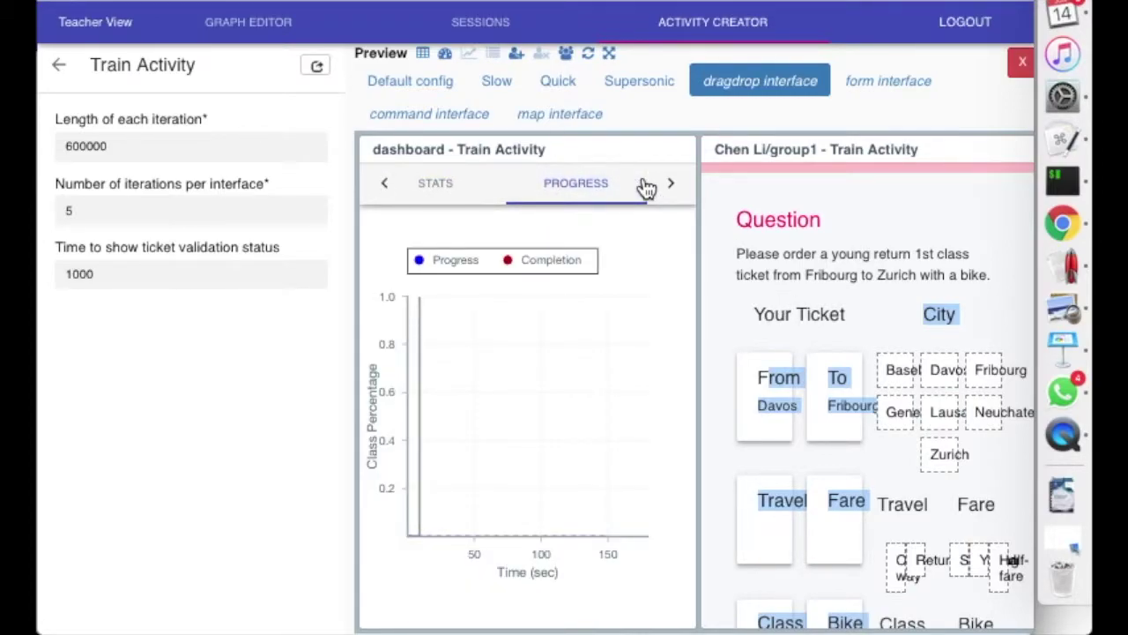
Step: Return to the activity type list and choose the Quiz activity
left_click(59, 77)
scroll(182, 459, "down", 15)
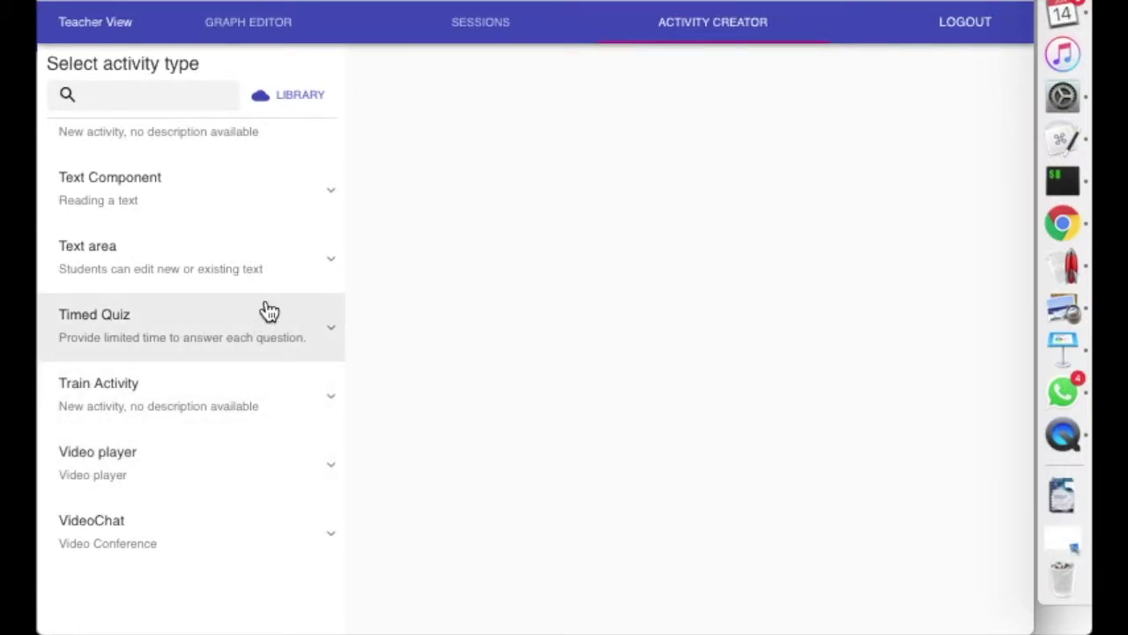
scroll(267, 310, "up", 2)
scroll(269, 310, "down", 2)
scroll(269, 311, "up", 6)
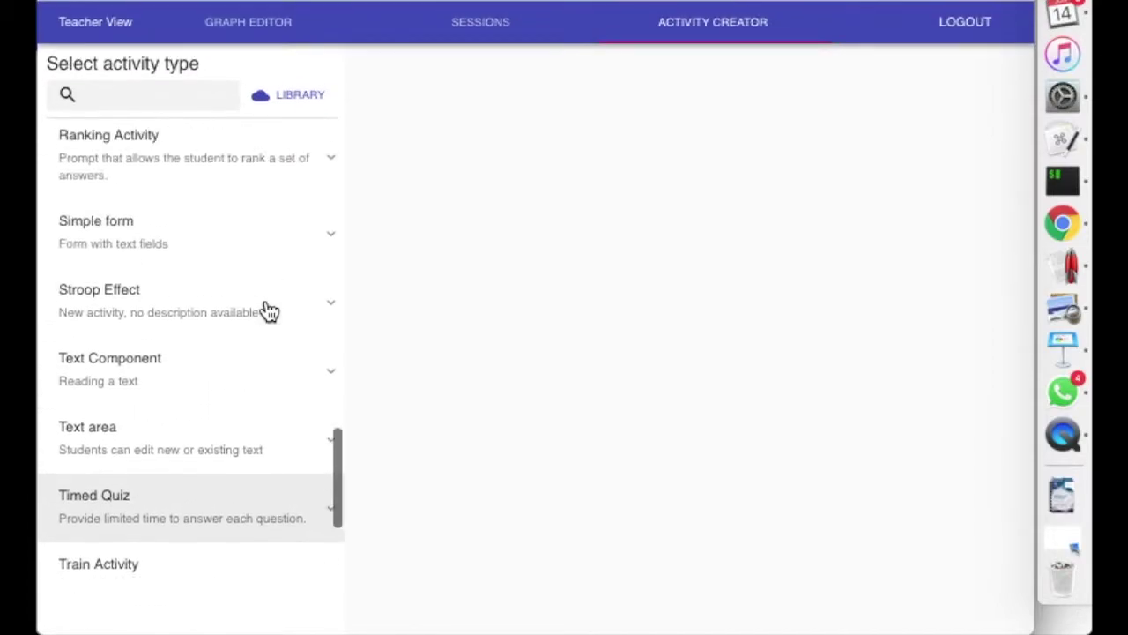
scroll(252, 302, "up", 2)
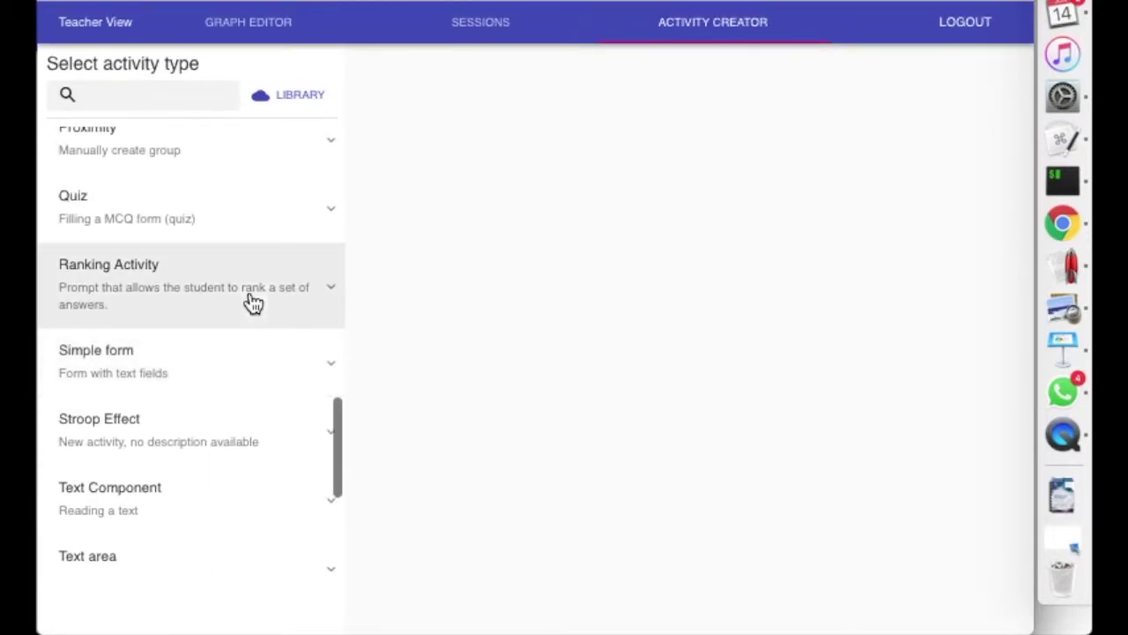
left_click(273, 232)
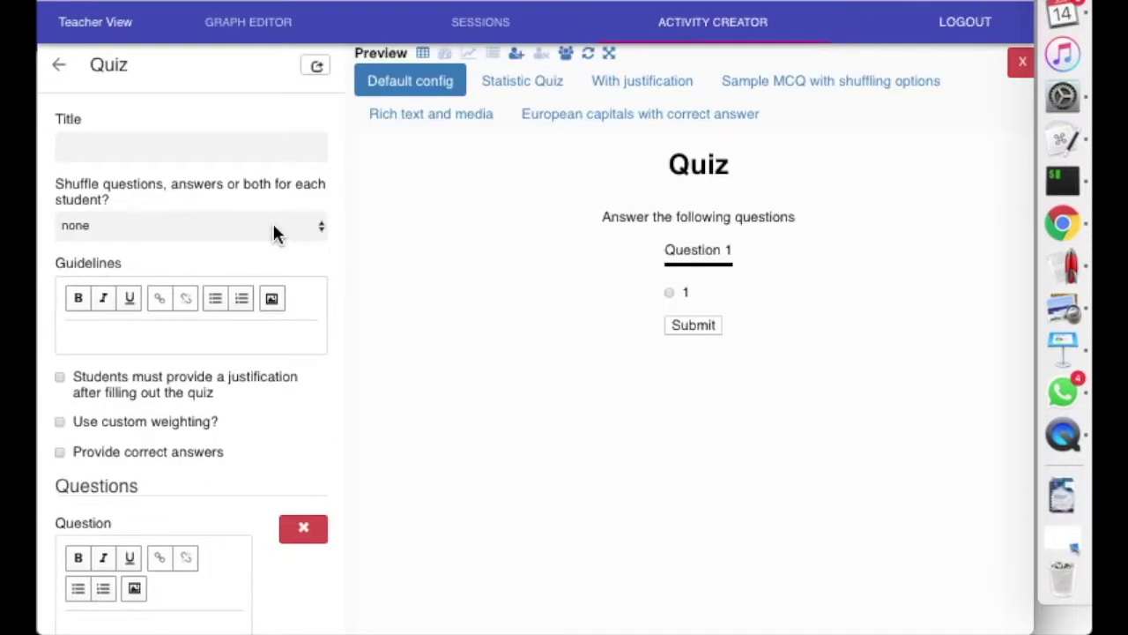
Step: Preview the Statistic Quiz and Rich text and media examples and show the quiz's example progress dashboard
left_click(546, 102)
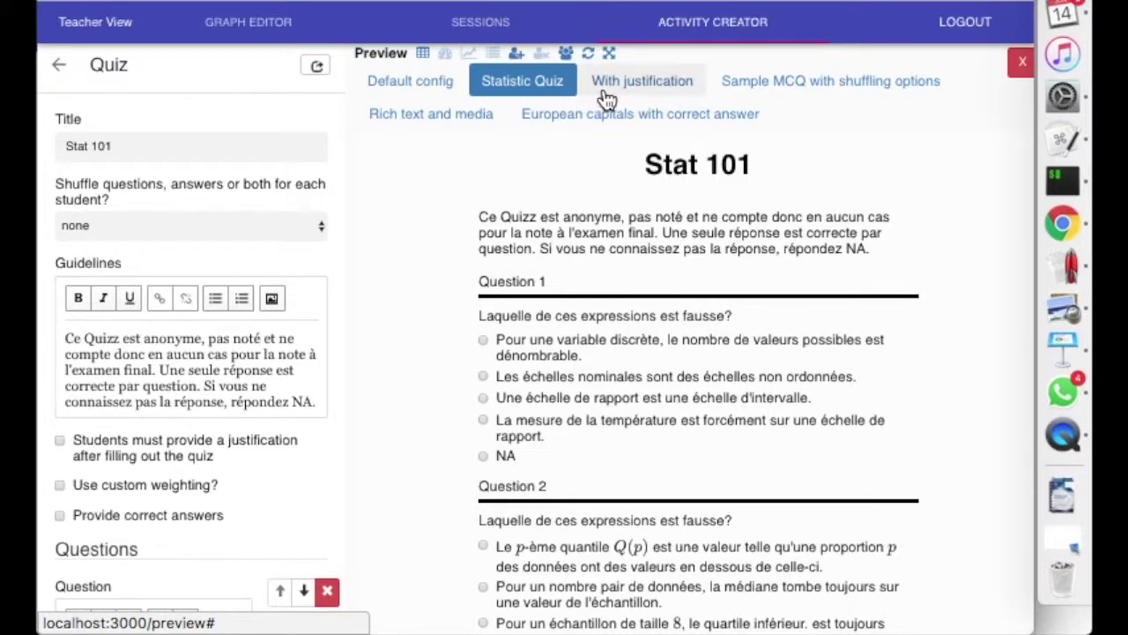
left_click(480, 130)
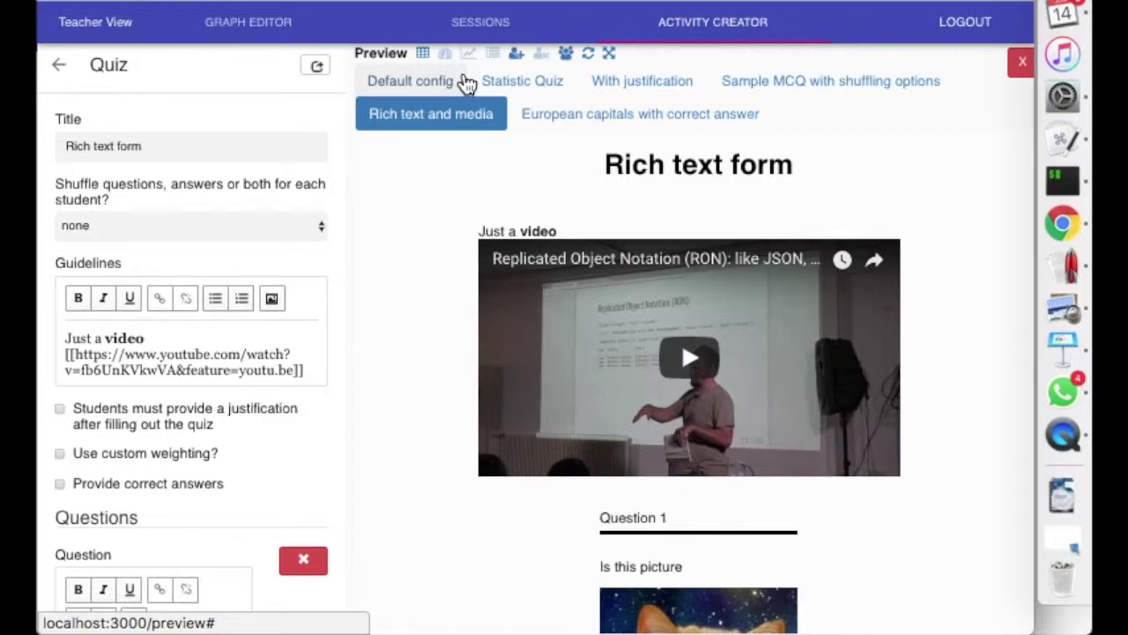
left_click(466, 54)
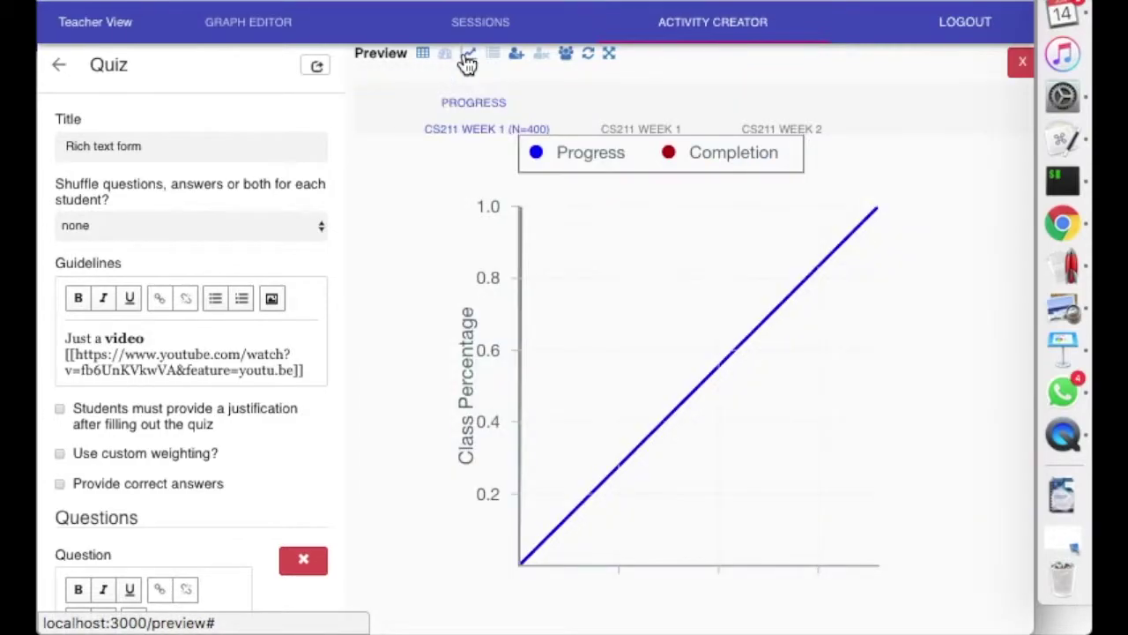
Step: Replay the CS211 Week 2 progress and completion graph at 8X speed
left_click(816, 130)
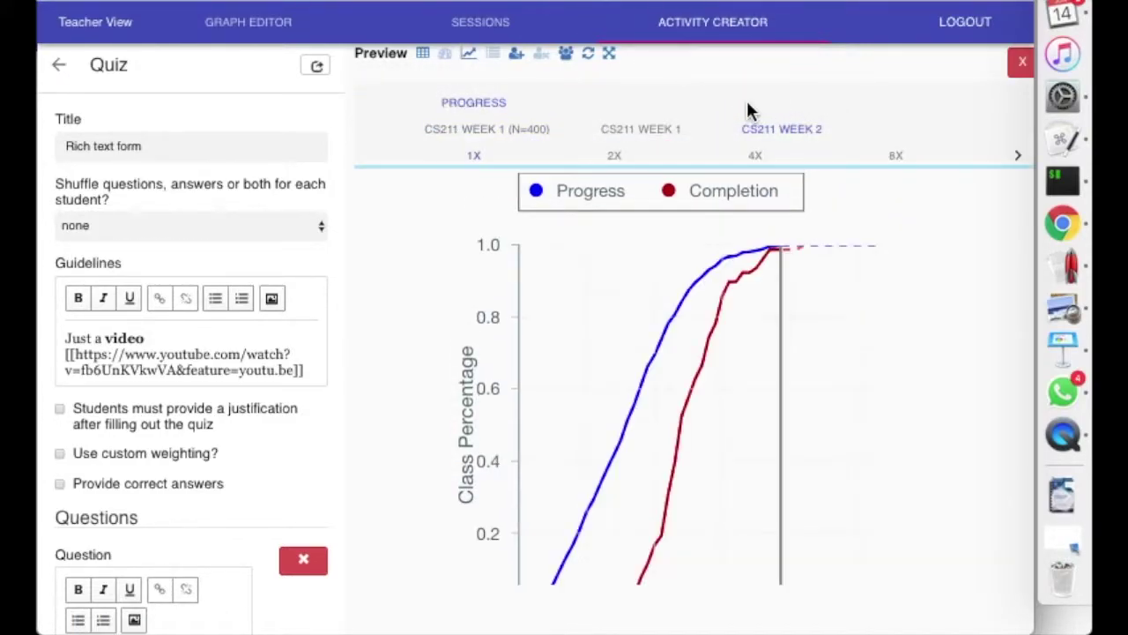
scroll(748, 110, "down", 3)
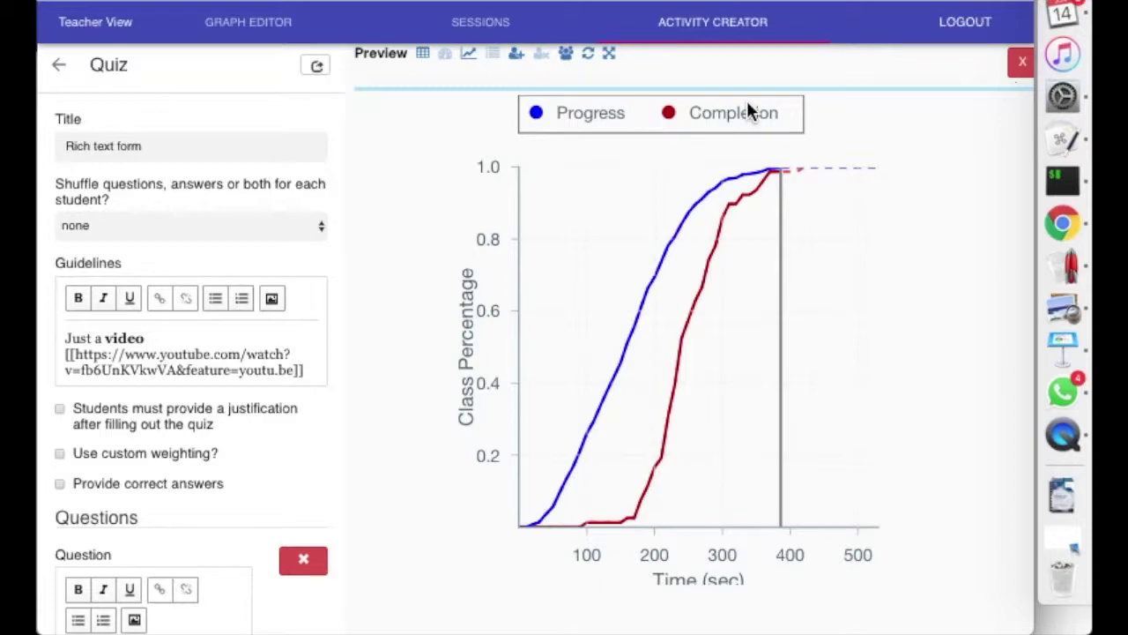
mouse_move(750, 111)
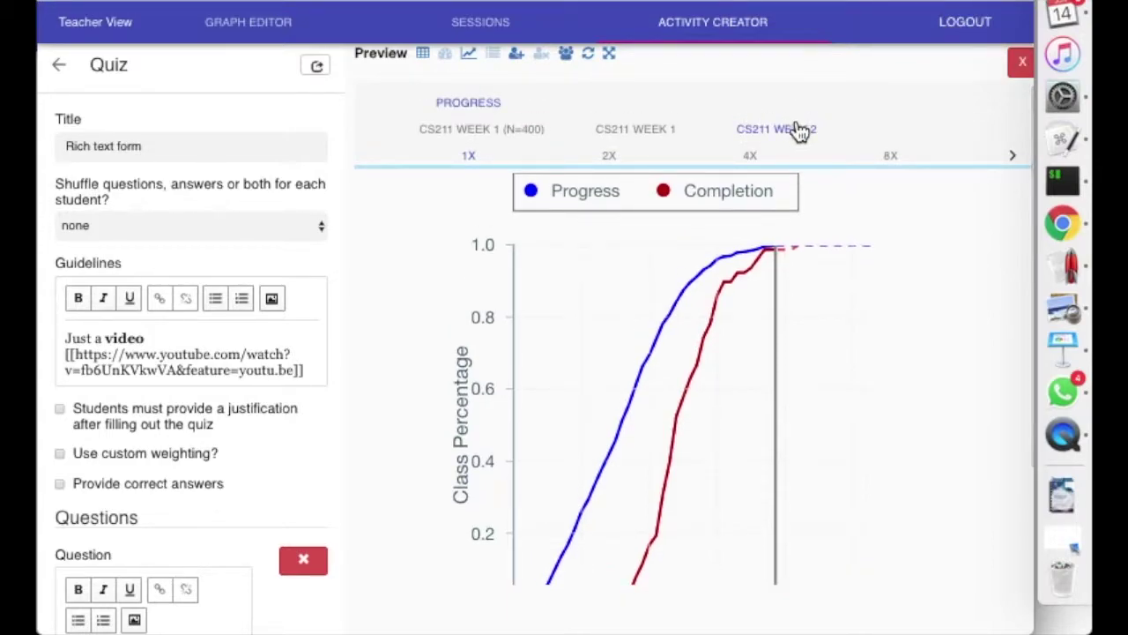
left_click(912, 159)
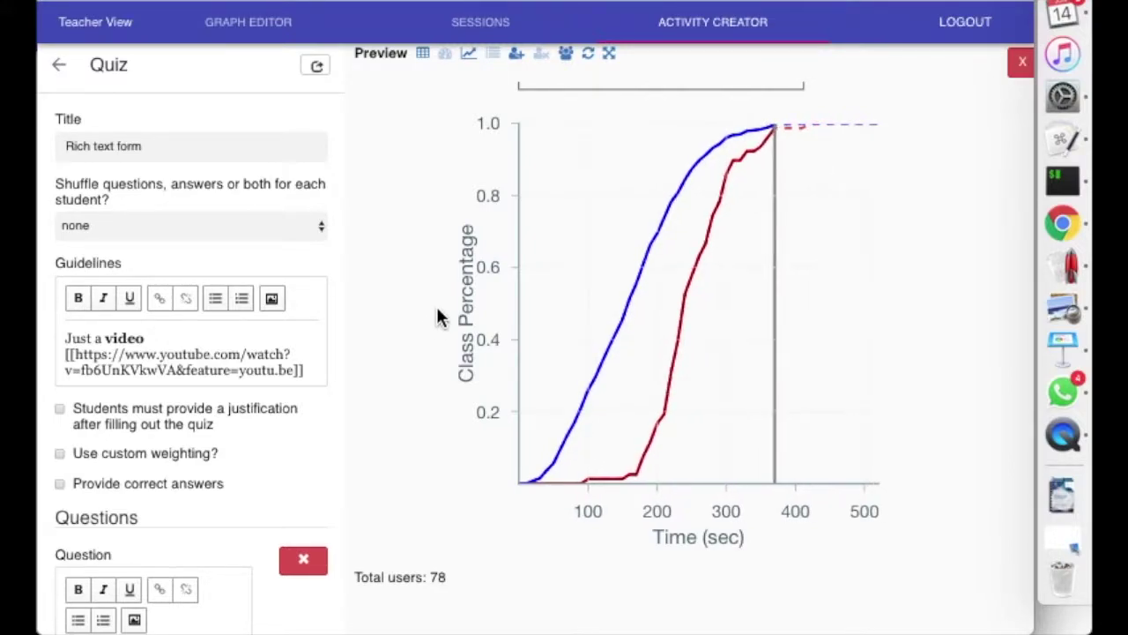
Step: Switch to the graph editor, place an operator in the upper band before the 25-minute mark and make it an RSS operator
left_click(284, 33)
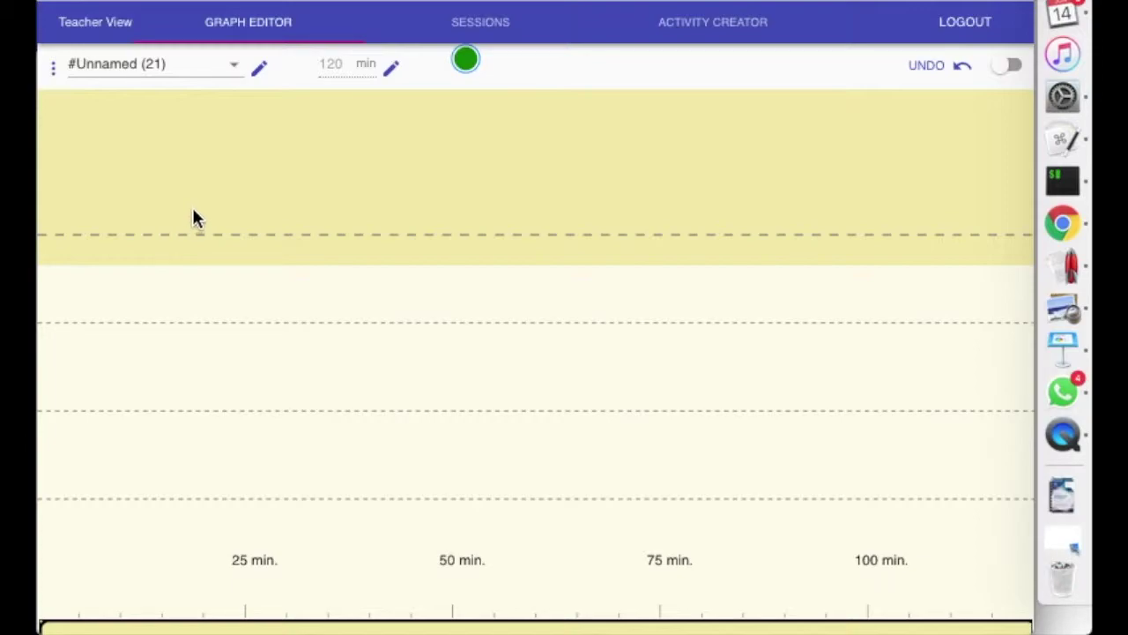
left_click(190, 209)
scroll(793, 323, "down", 5)
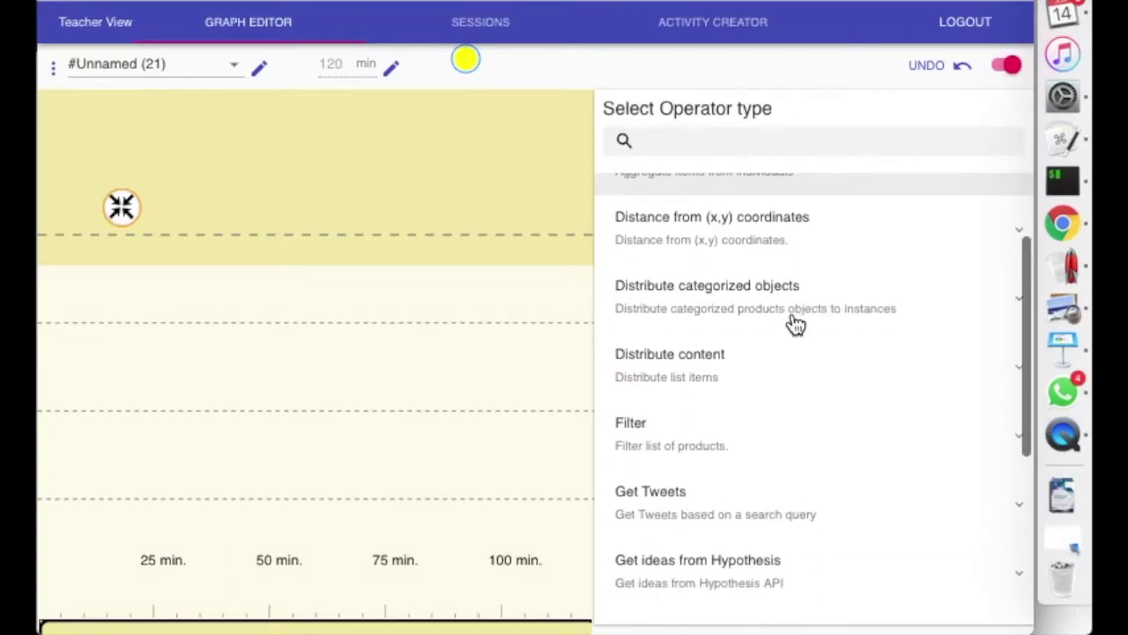
scroll(793, 323, "down", 3)
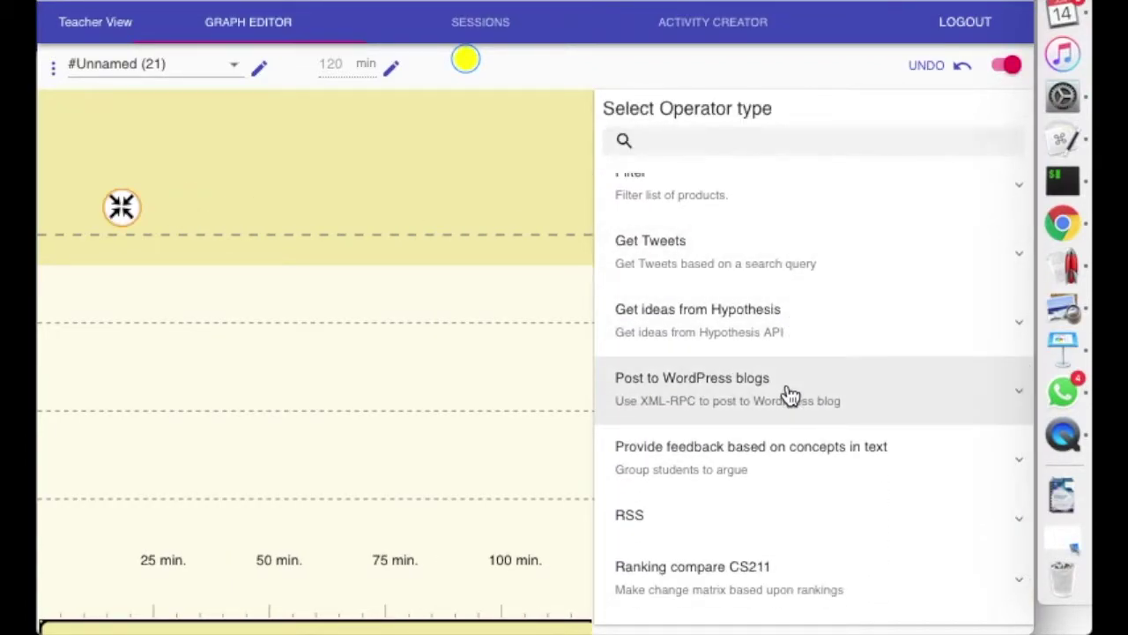
left_click(784, 479)
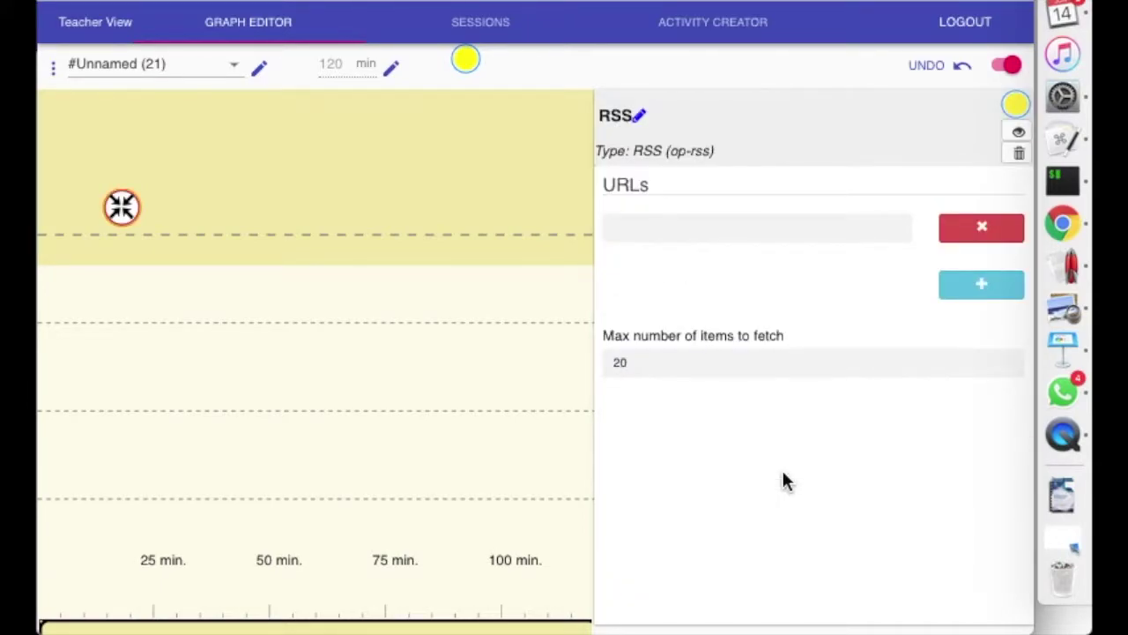
left_click(789, 227)
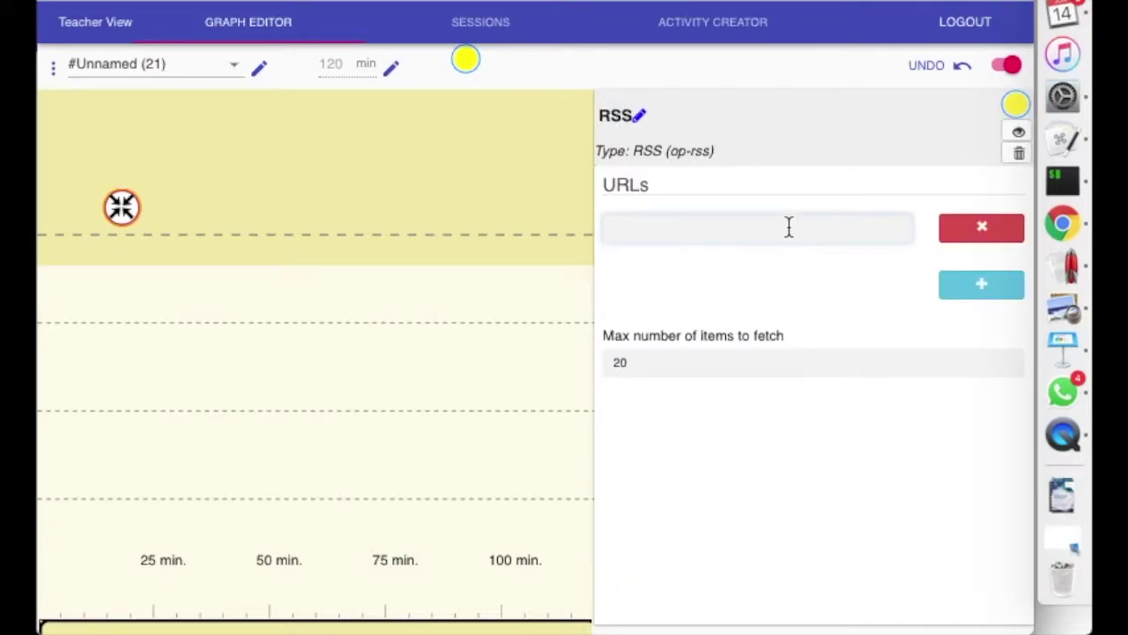
type("https://icchilisrv3.epfl.ch/TTCM")
key("super+a")
key("super+shift+v")
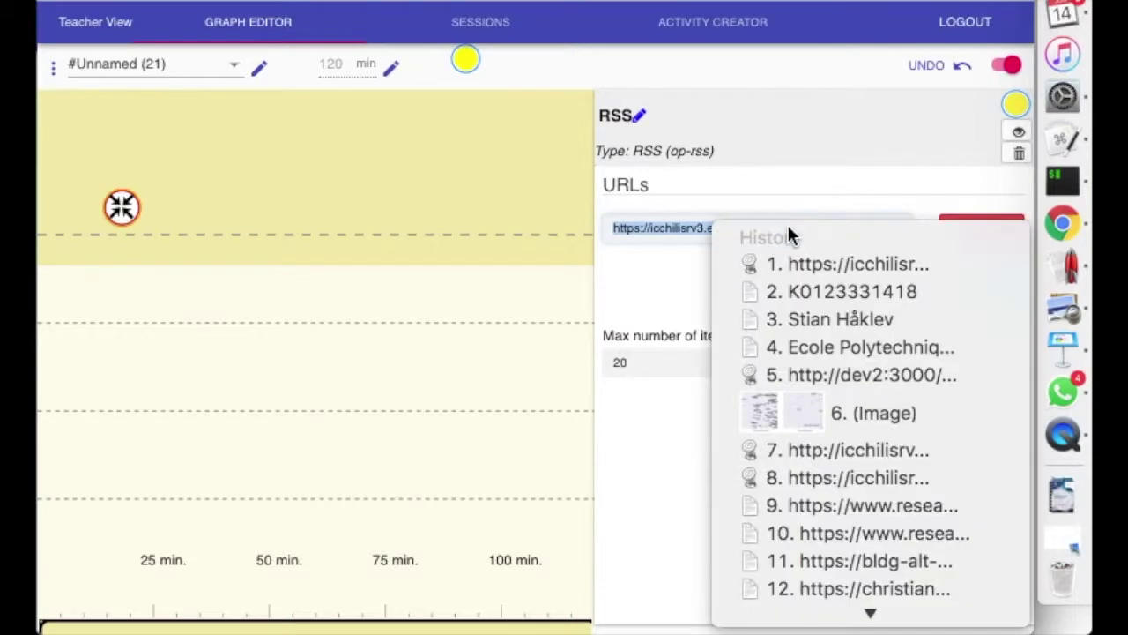
key("Down")
key("Up")
key("Up")
key("Up")
key("Return")
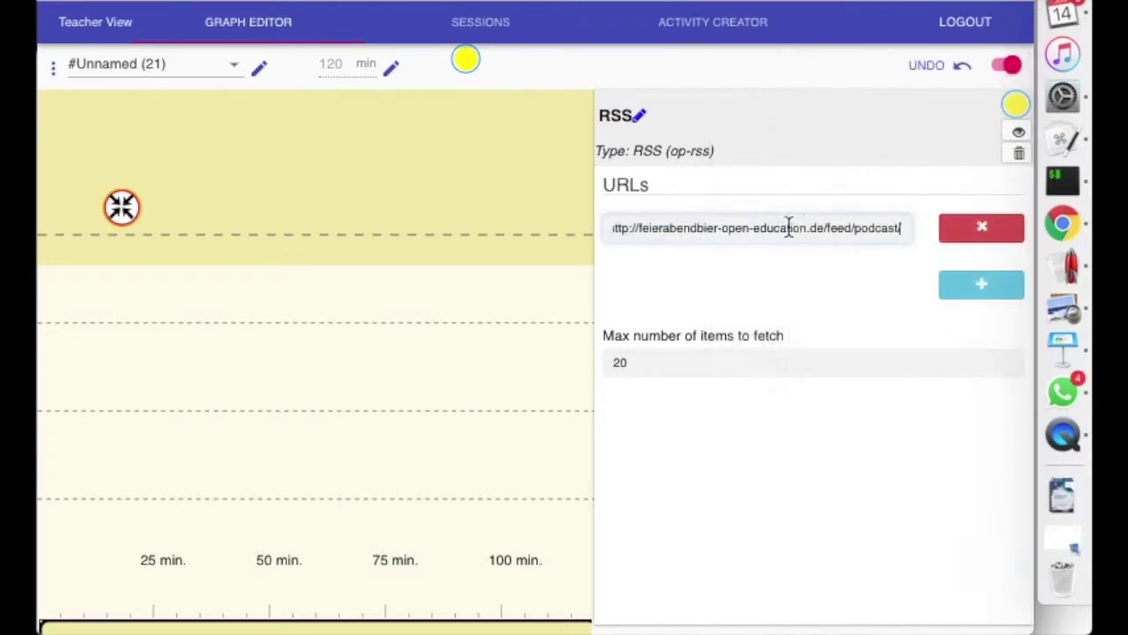
Step: Preview the RSS operator's feed items, briefly play the audio of Episode 54, and close the preview
left_click(1016, 137)
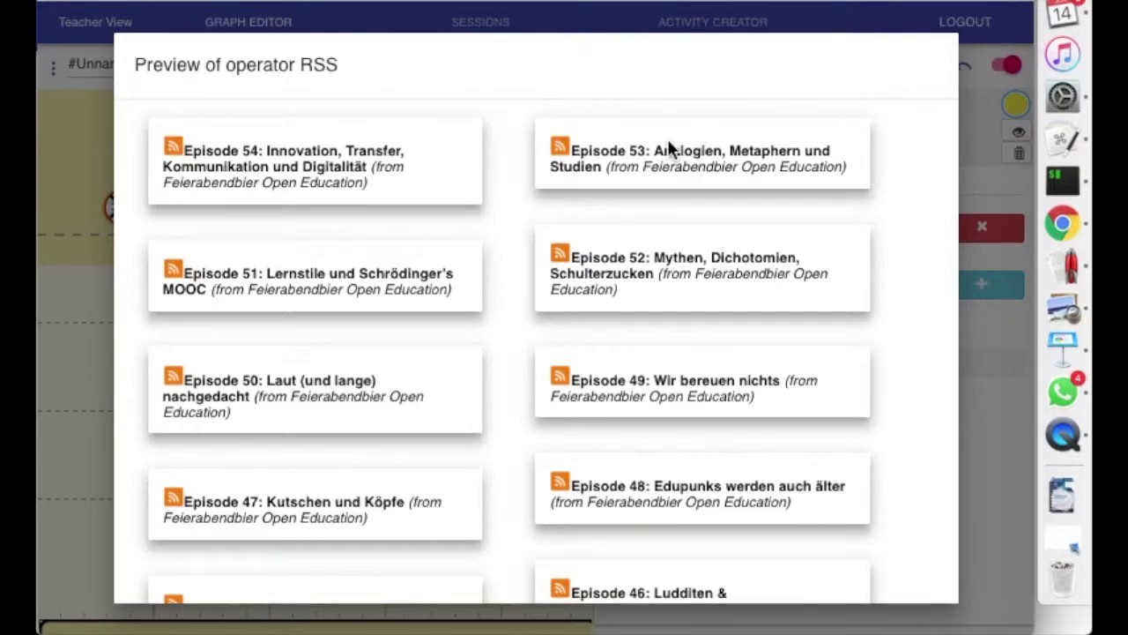
left_click(292, 173)
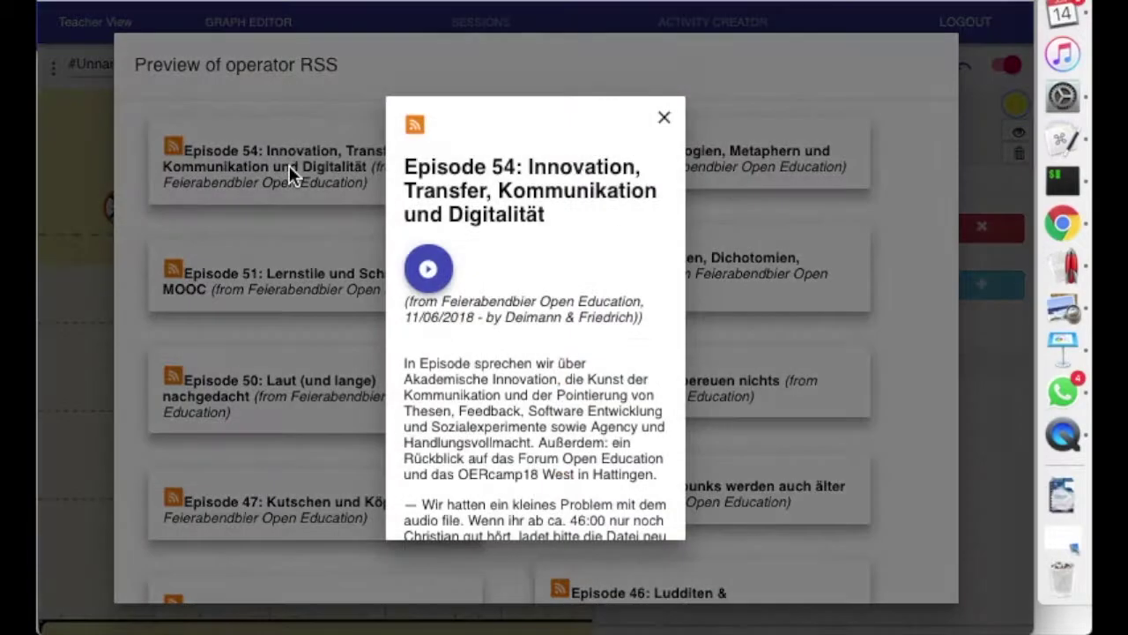
left_click(438, 271)
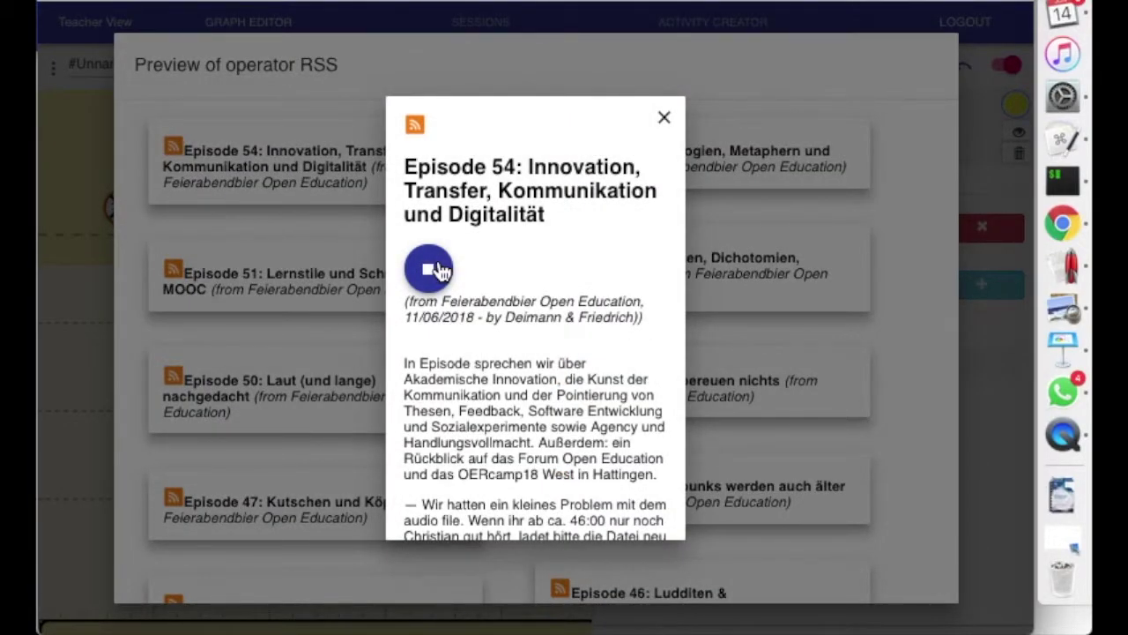
left_click(438, 271)
left_click(663, 117)
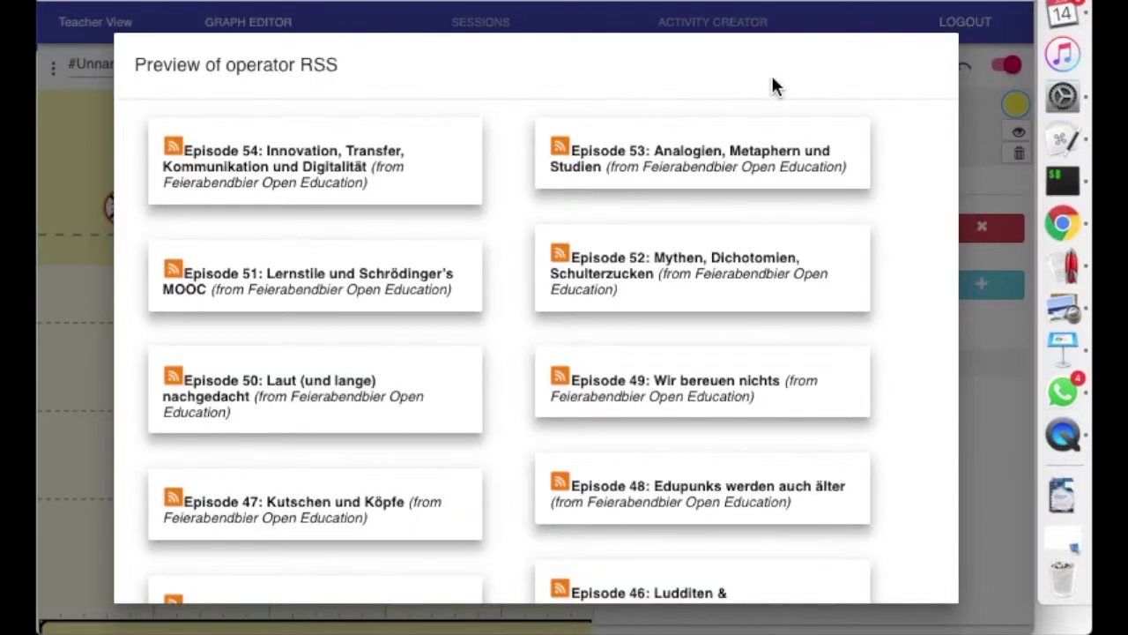
left_click(46, 126)
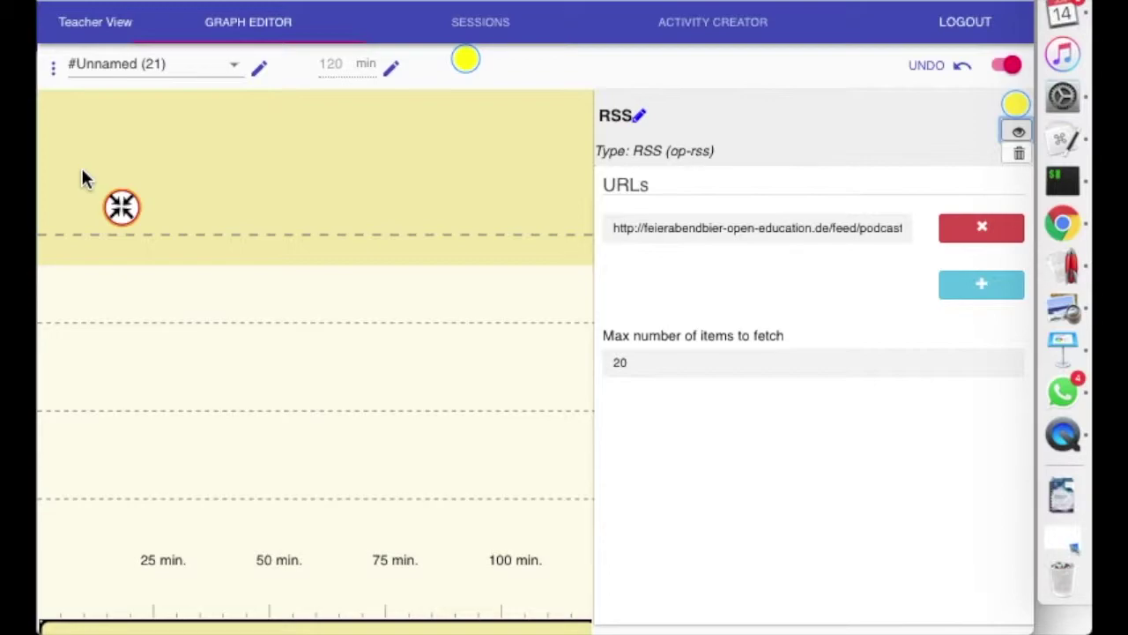
Step: Inspect the first upper-band operator in session 7TCM's teacher view and open the graph editor there
key("super+Tab")
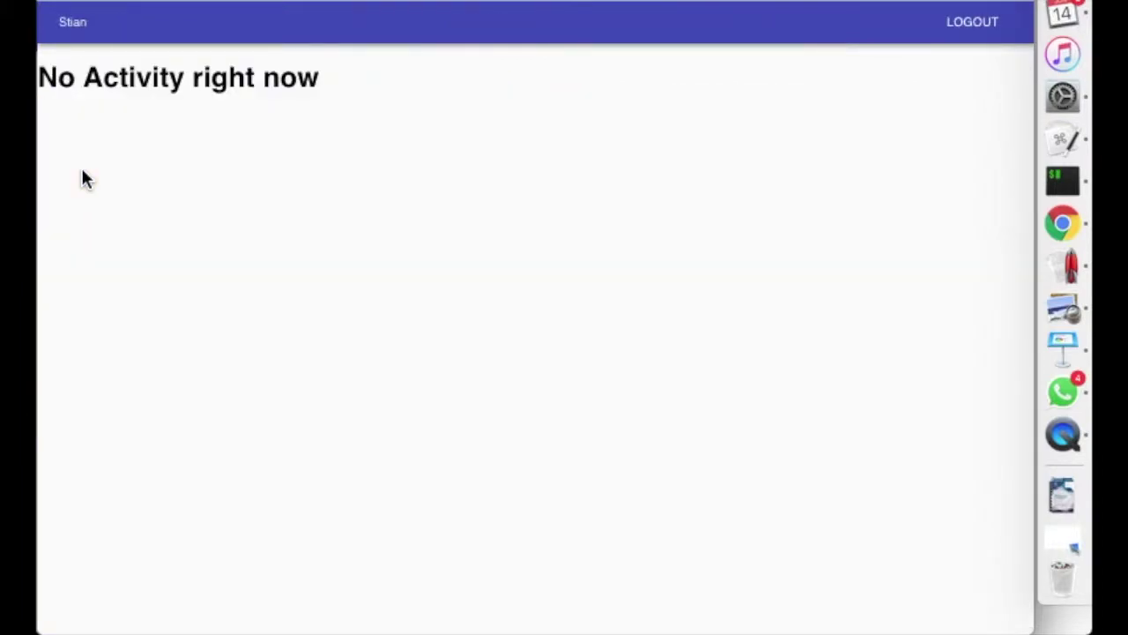
key("super+Tab")
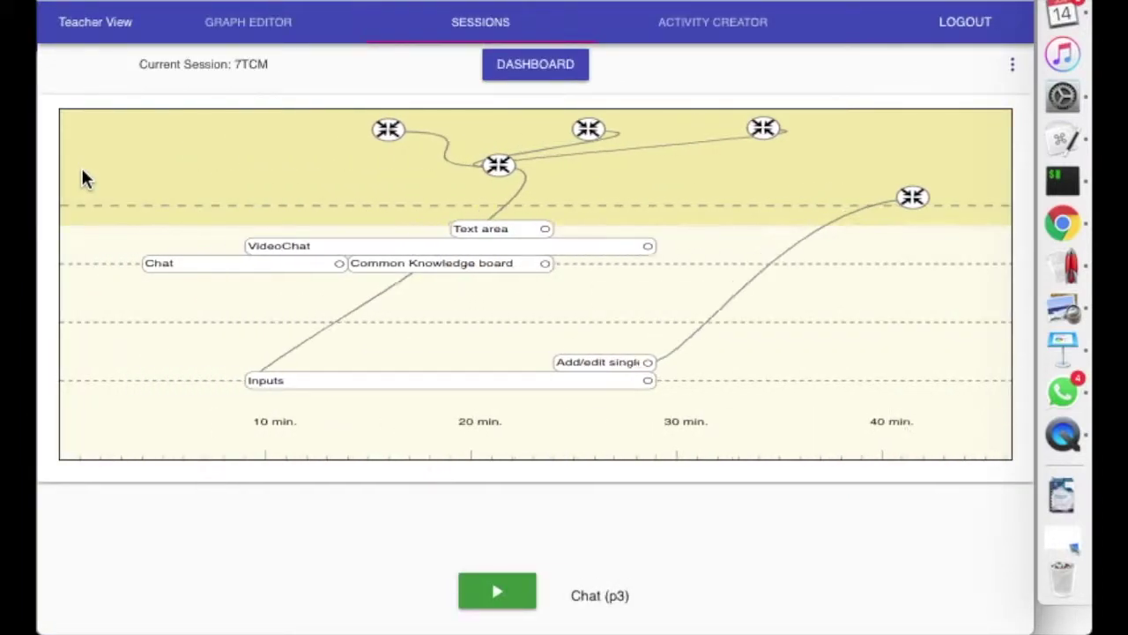
left_click(385, 131)
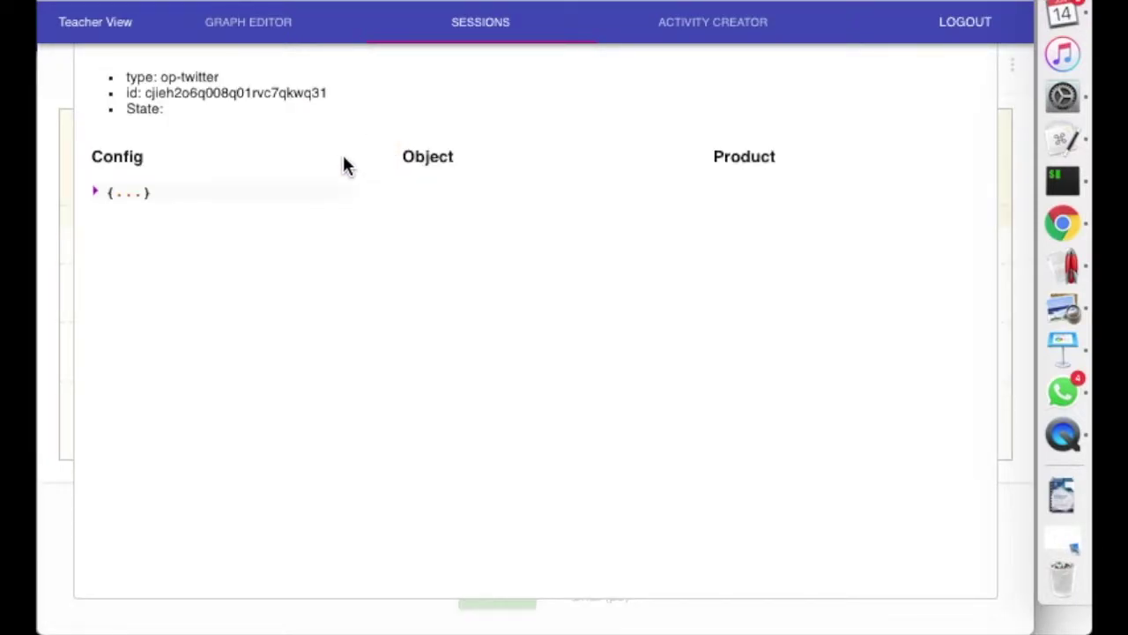
key("Escape")
left_click(277, 23)
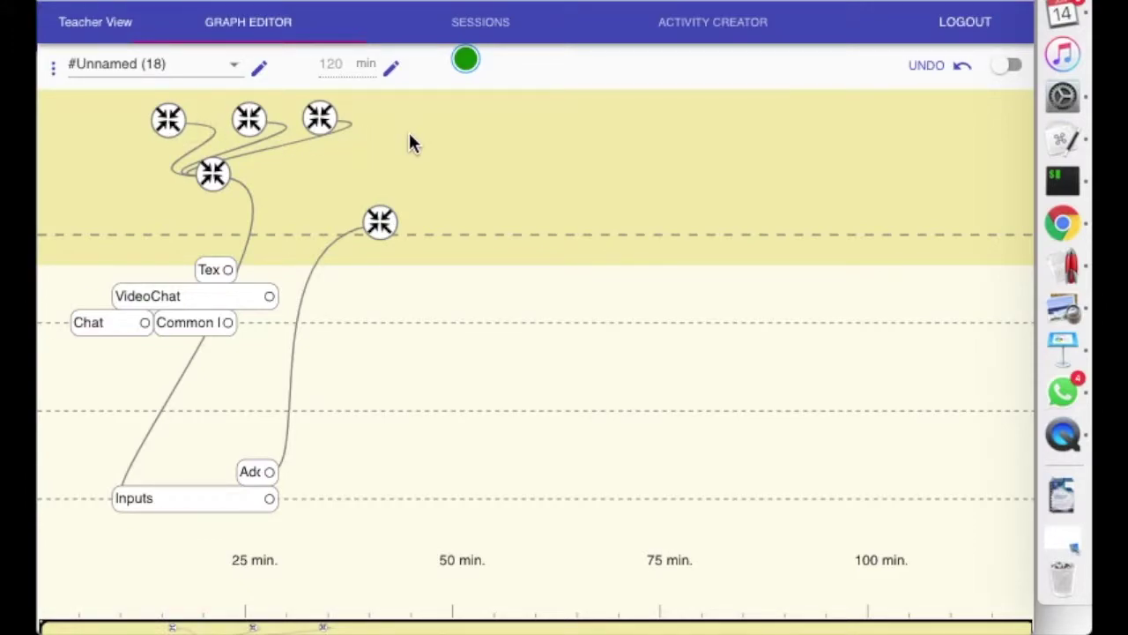
Step: Preview the tweets fetched by the Twitter operator in graph #Unnamed (18) and close the preview
left_click(166, 121)
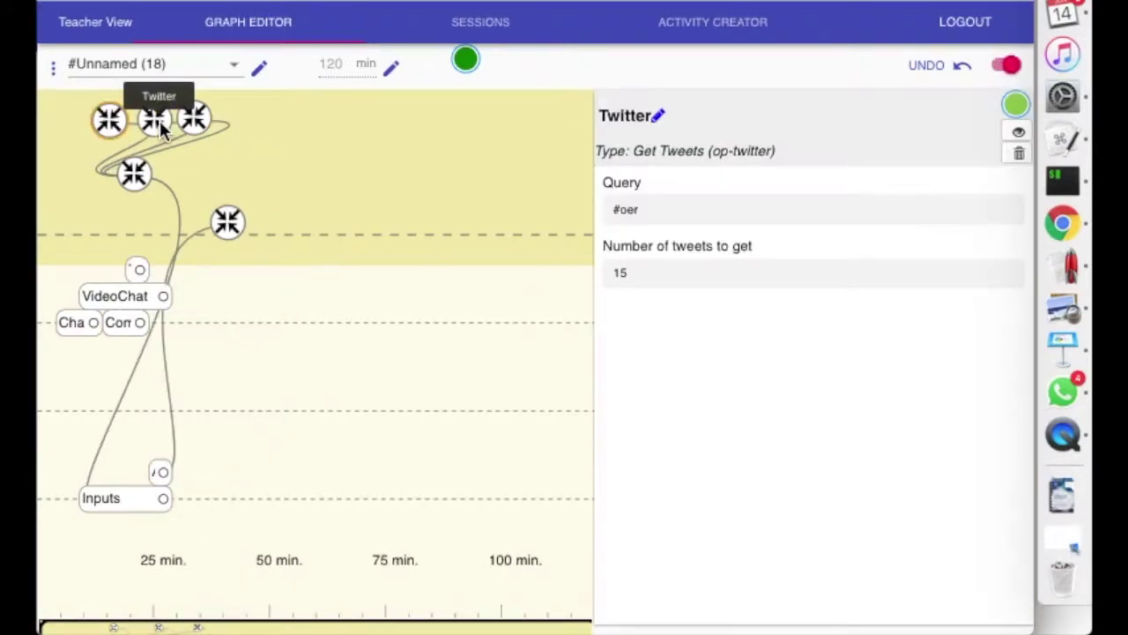
left_click(1017, 132)
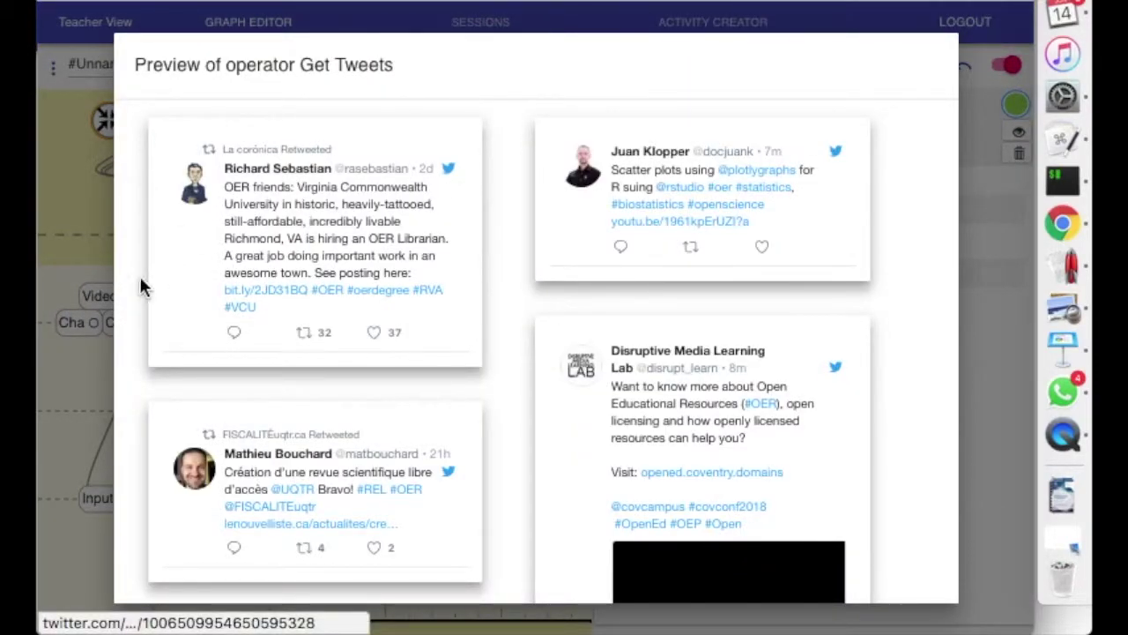
left_click(98, 295)
Step: Open the settings of the Hypothesis operator in the upper band
left_click(164, 122)
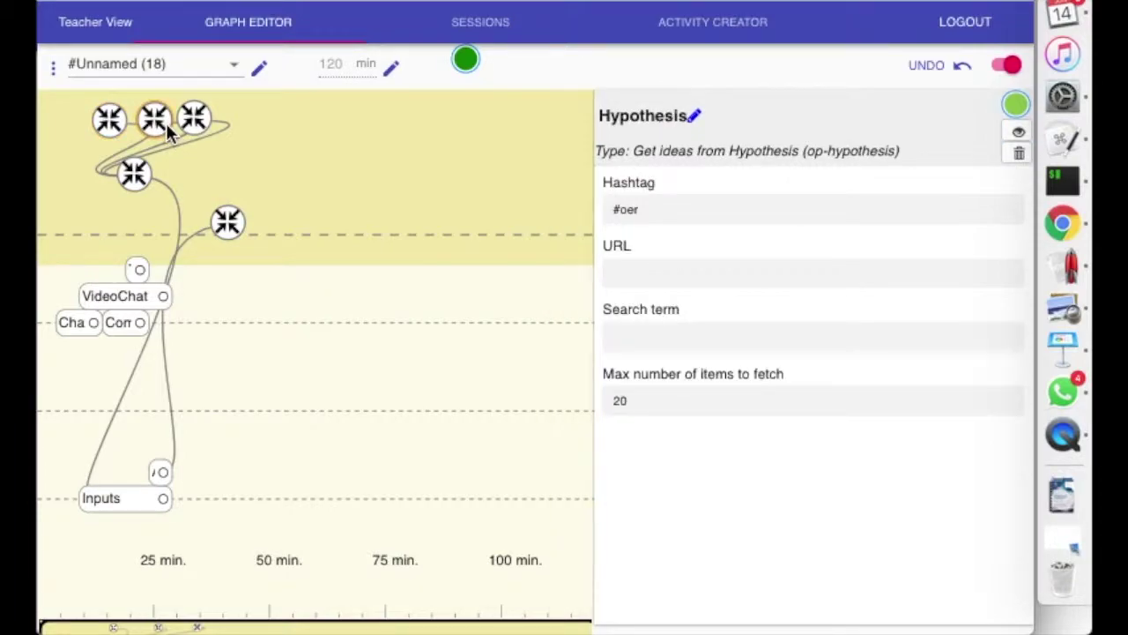